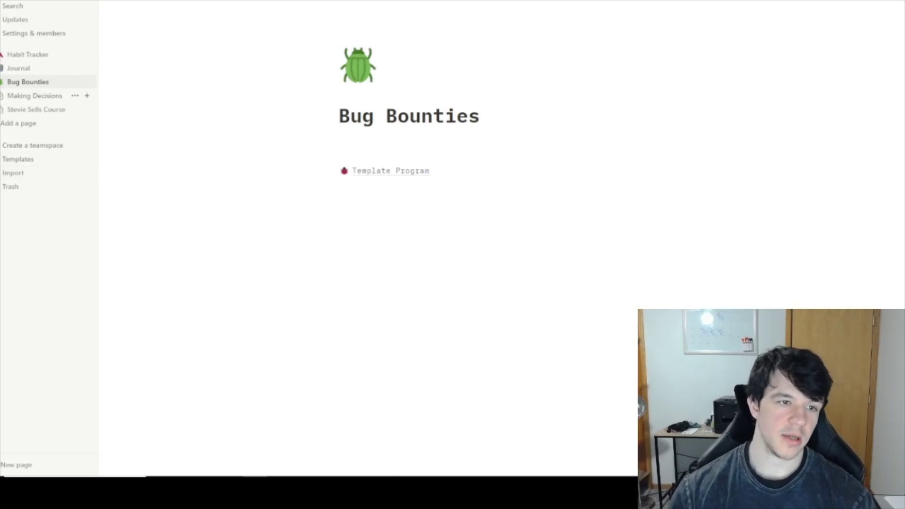
Expand the Bug Bounties page in the page tree and view the options available for its Template Program subpage
click(3, 82)
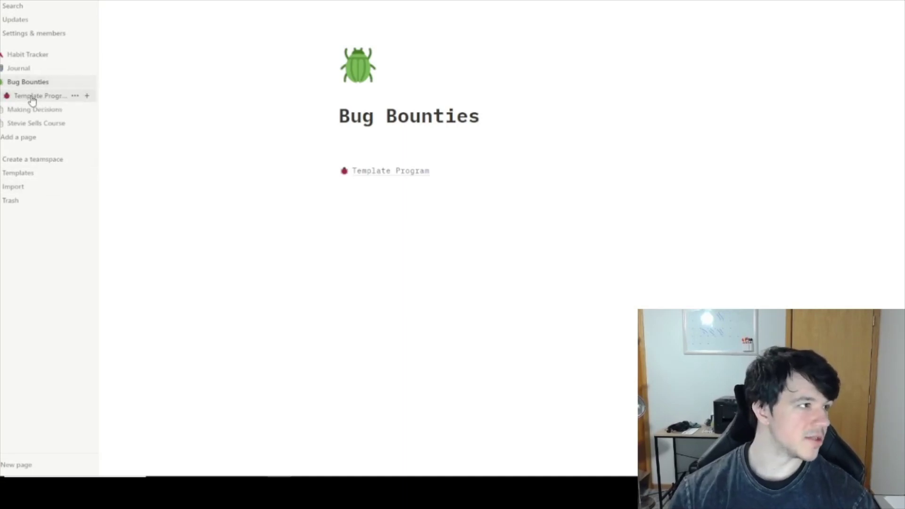
click(75, 95)
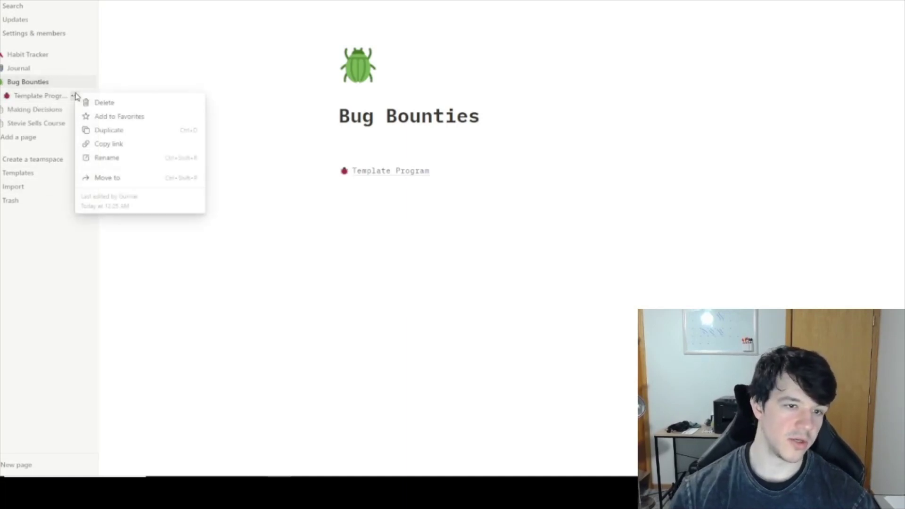
click(245, 44)
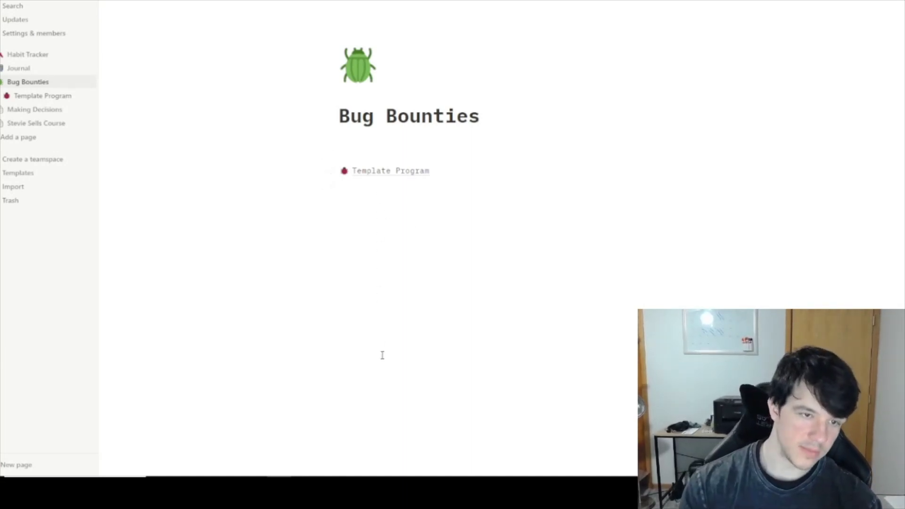
Open the Template Program page, review its Assessment Info subpage, and return to the template's page list
click(381, 172)
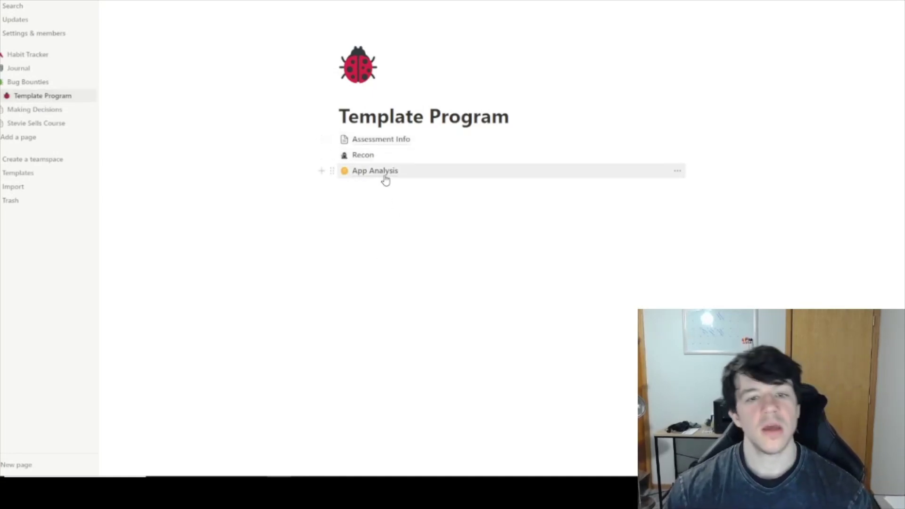
click(391, 148)
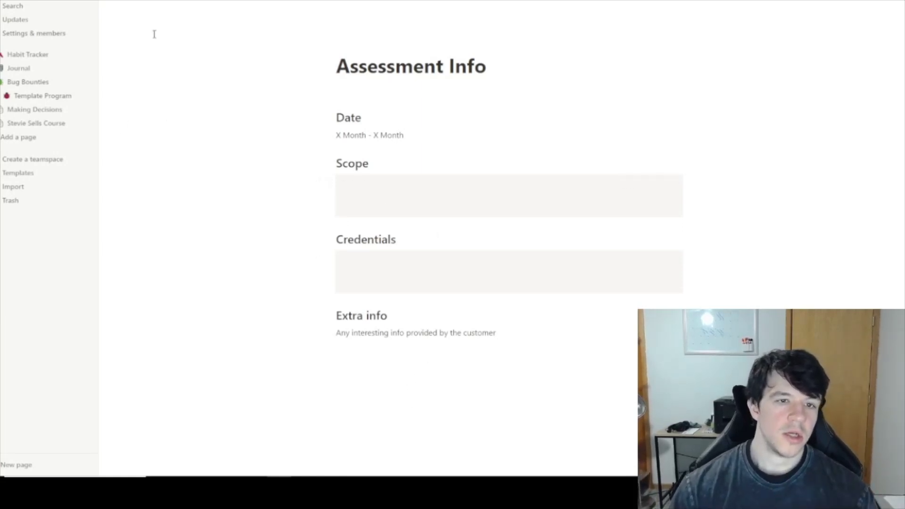
key(alt+Left)
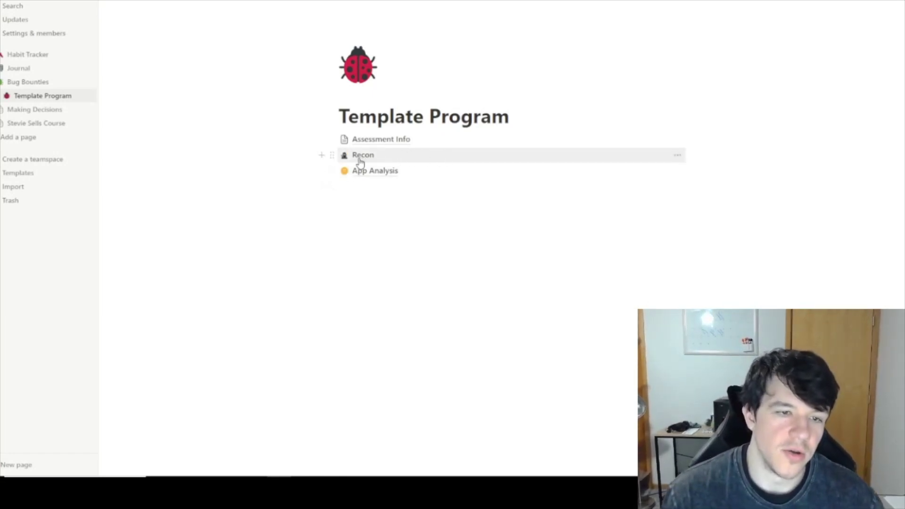
Open the template's Recon page and review the sources listed on its Acquisitions and ASNs subpages
click(360, 158)
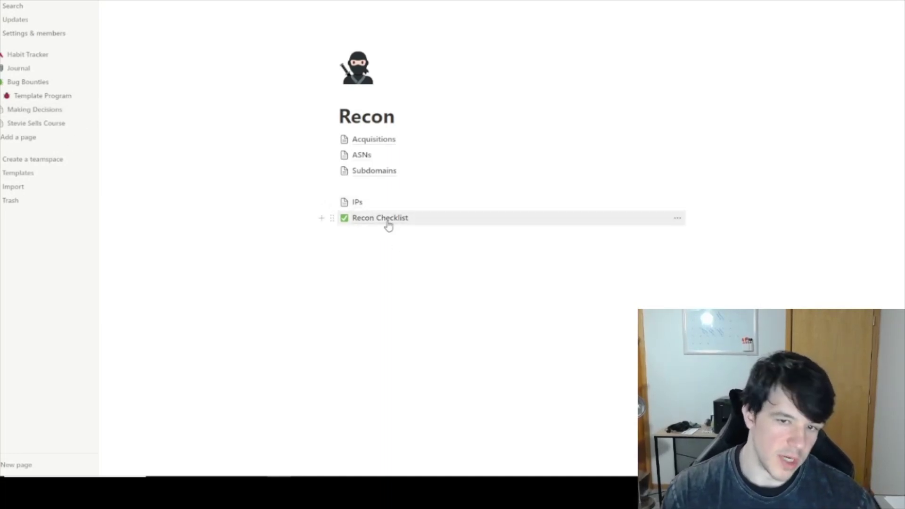
click(383, 138)
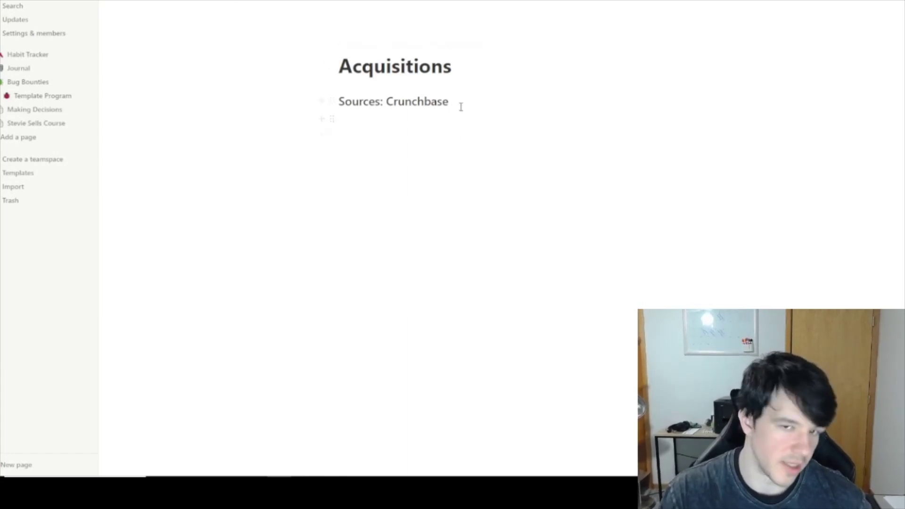
click(237, 3)
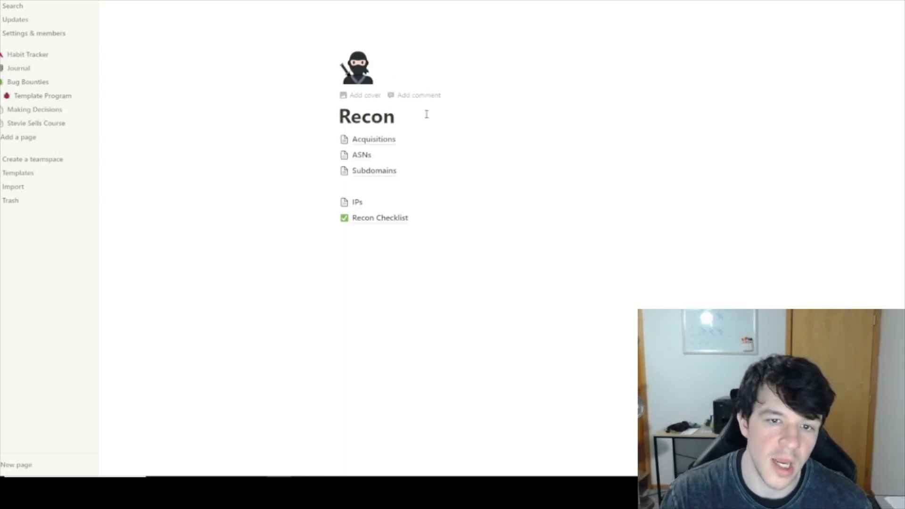
click(369, 159)
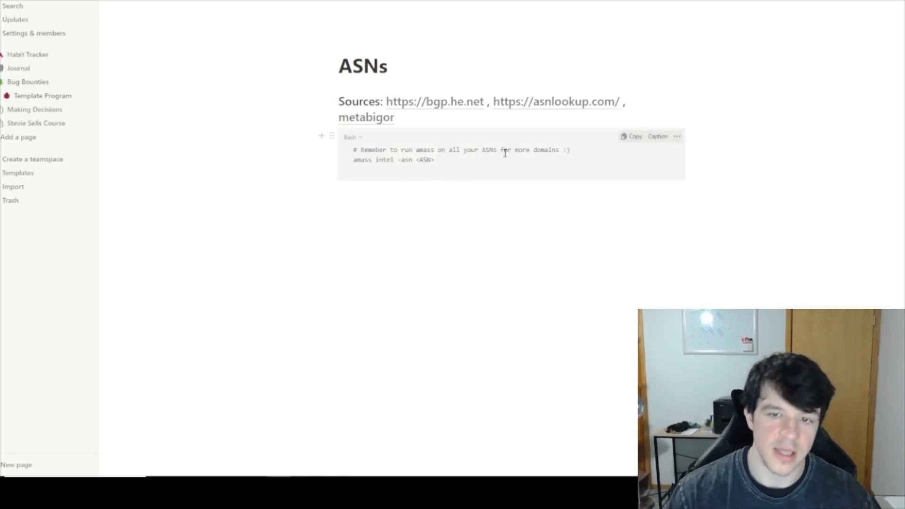
click(225, 2)
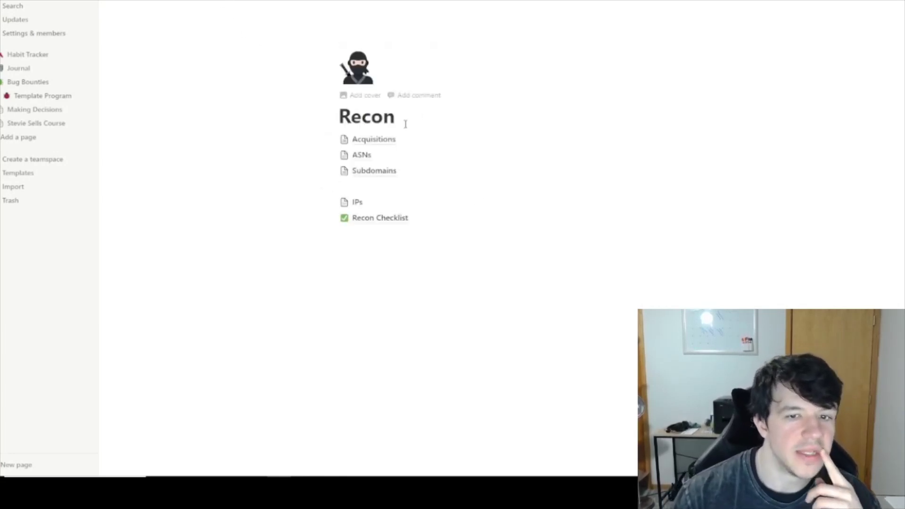
Review the sources lines on Recon's Subdomains and IPs subpages, highlighting "Check the checklist <3", and return to Recon
click(384, 177)
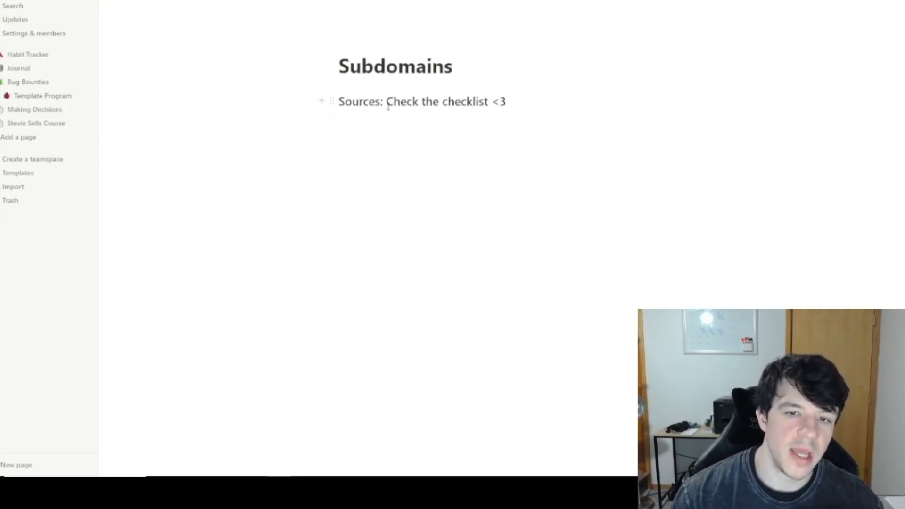
drag(389, 101, 545, 115)
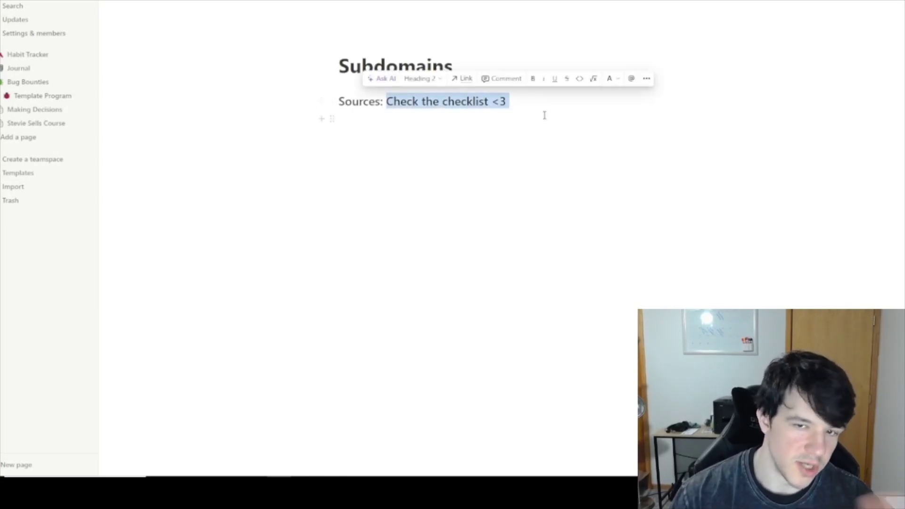
click(477, 178)
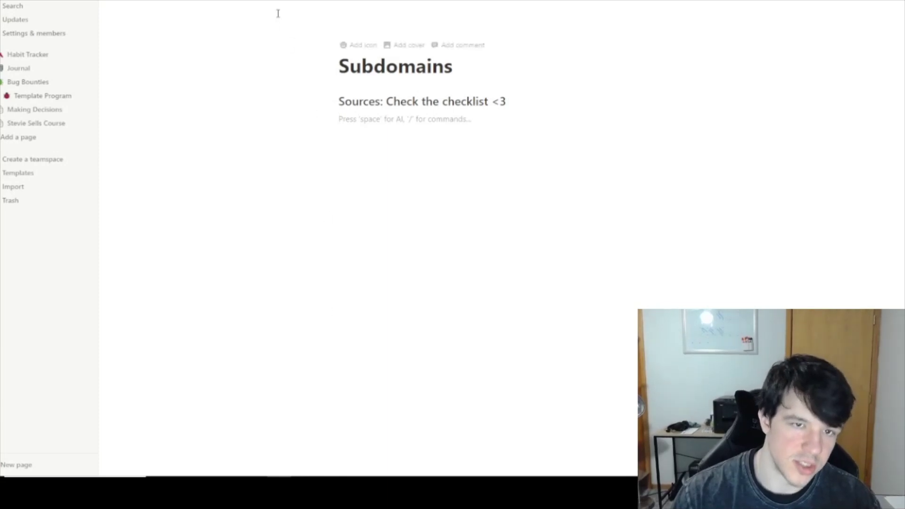
key(ctrl+[)
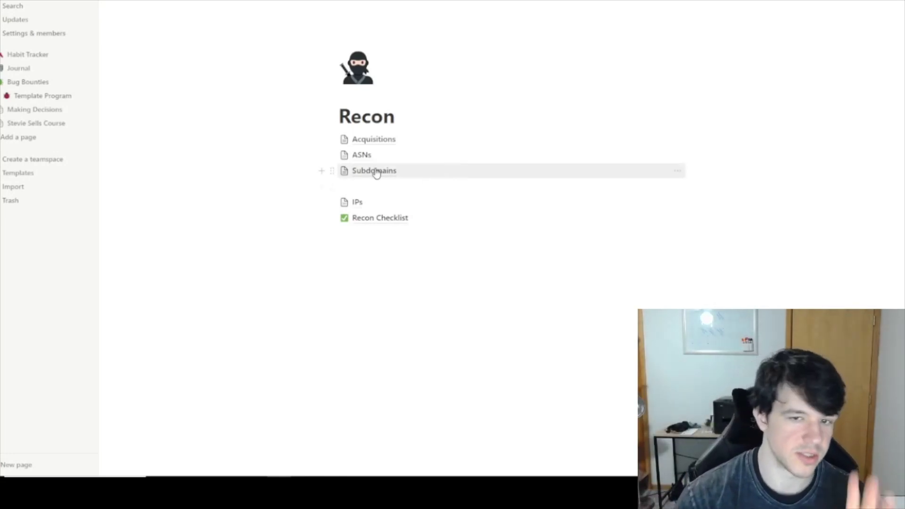
click(357, 203)
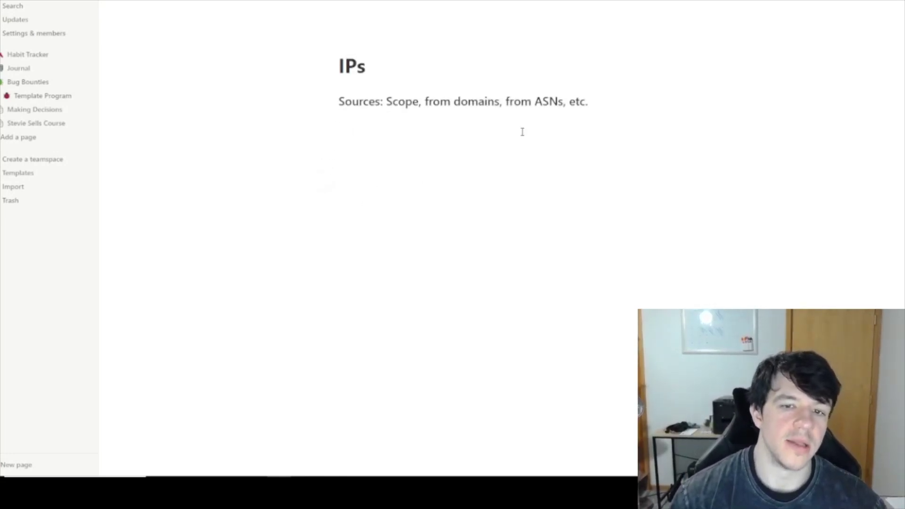
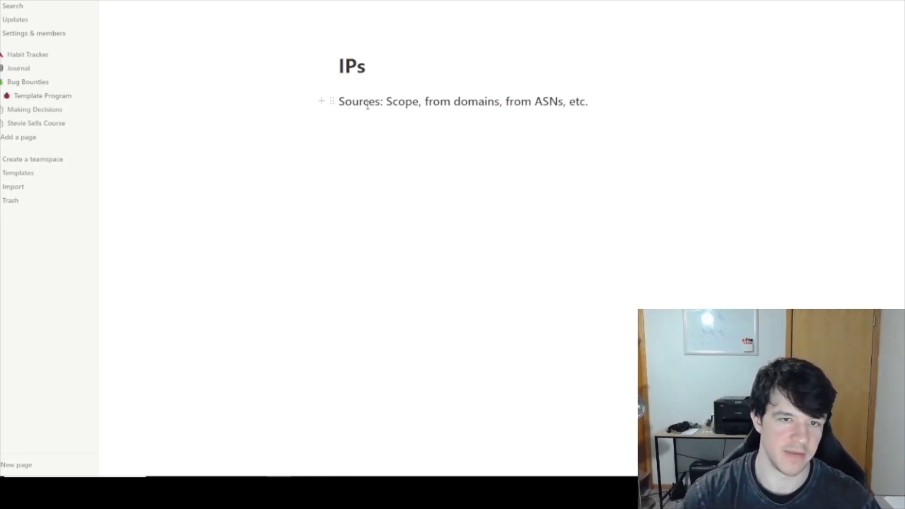
click(283, 1)
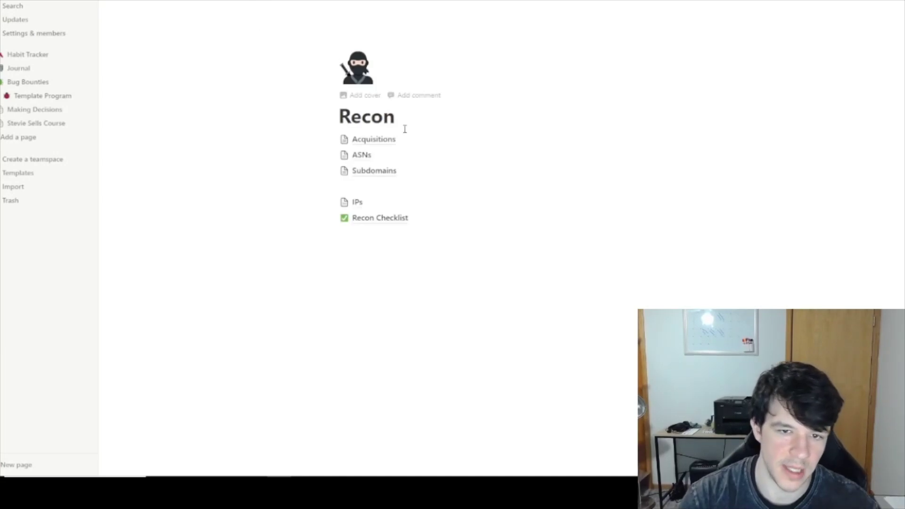
Examine the Recon Checklist's items and tool links, briefly checking and unchecking "Get ASN for IP ranges"
click(393, 220)
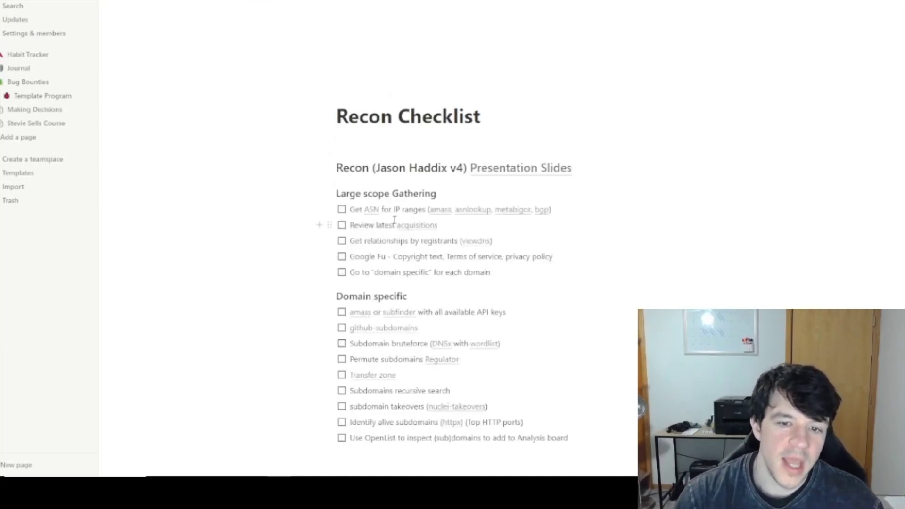
scroll(667, 269, down, 1)
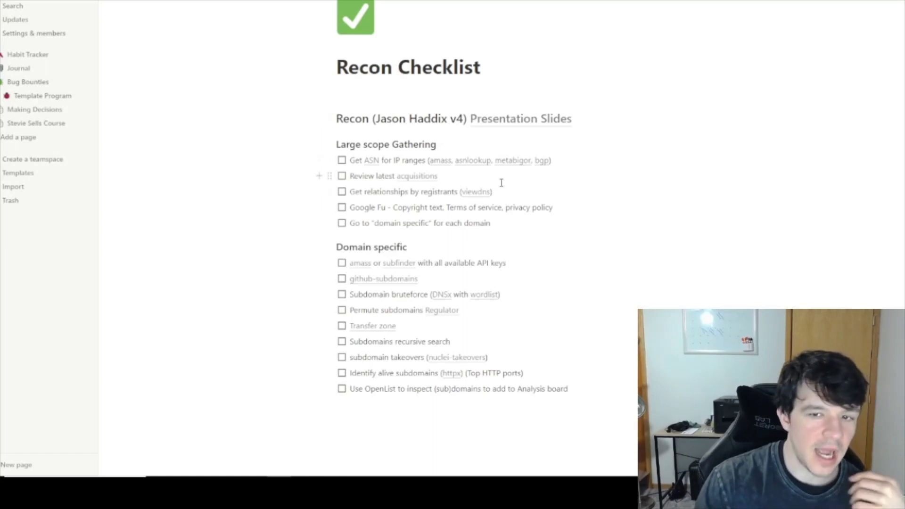
mouse_move(445, 164)
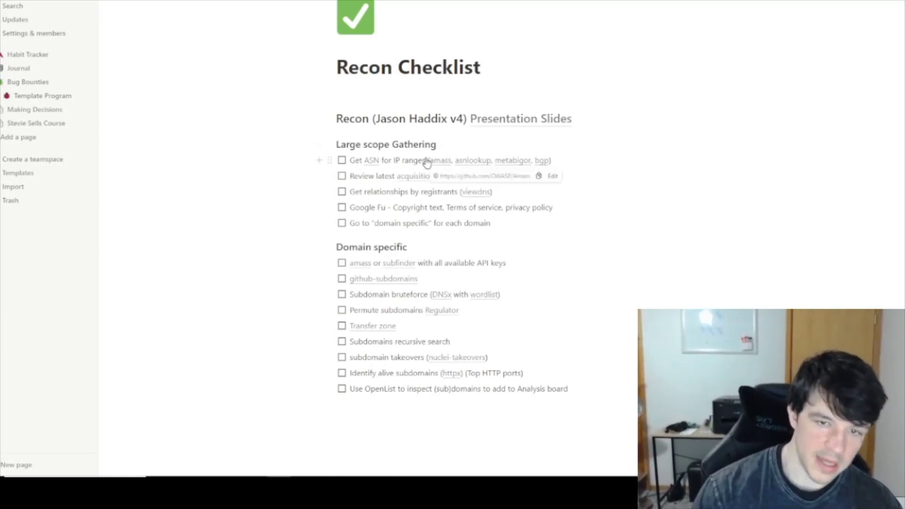
click(342, 160)
click(342, 161)
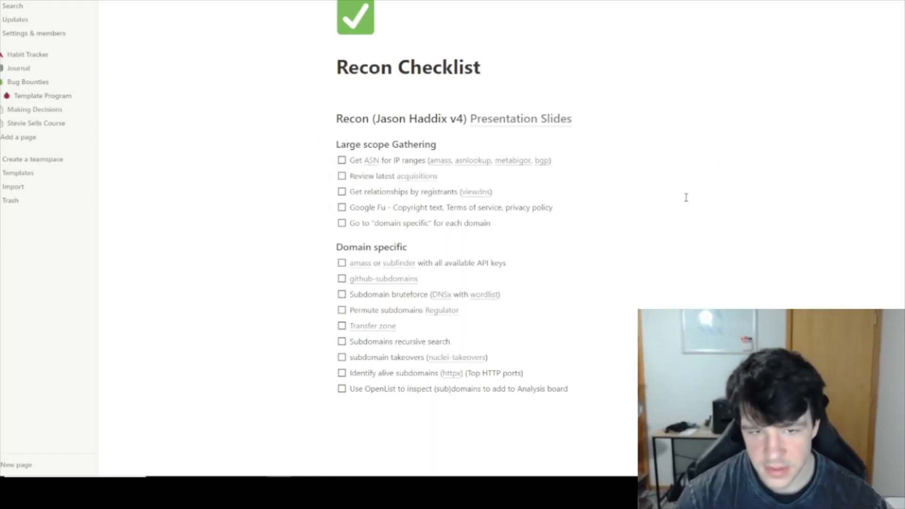
mouse_move(466, 194)
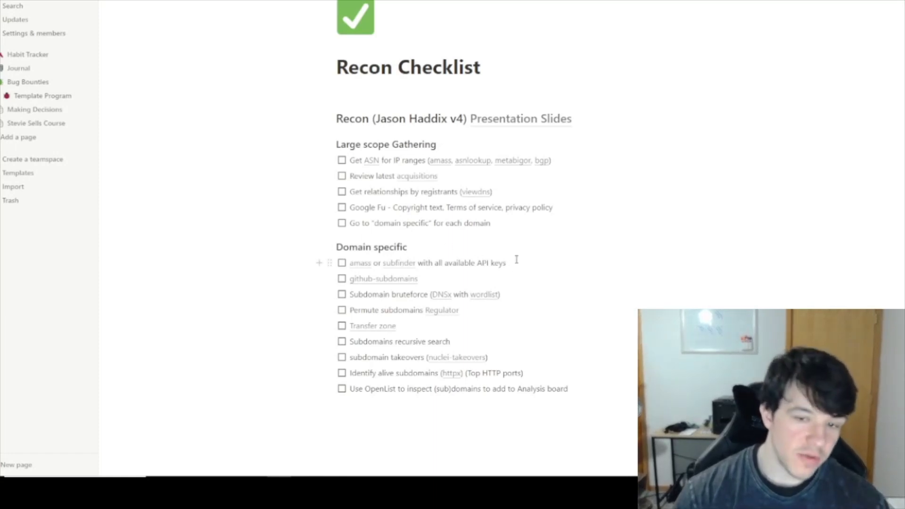
mouse_move(359, 267)
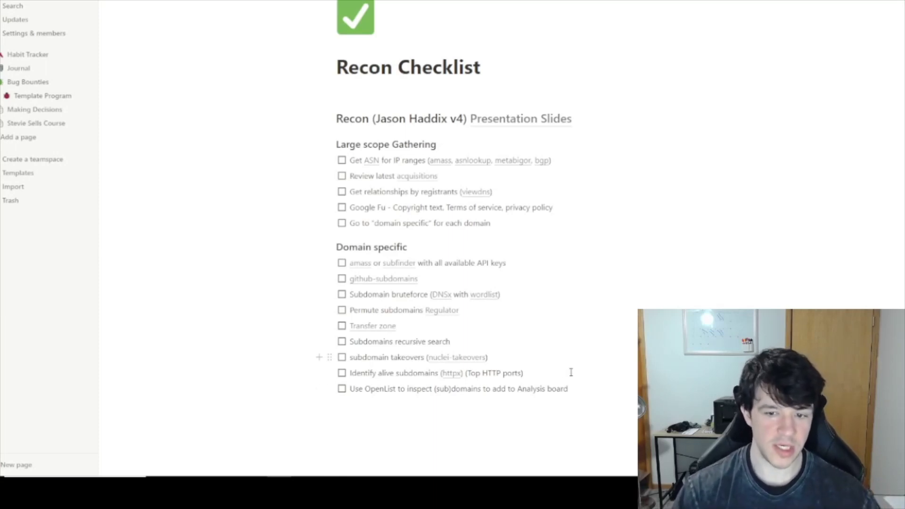
Highlight "Analysis board" in the OpenList item that ends the Domain specific checklist, and clear the selection
drag(517, 388, 613, 385)
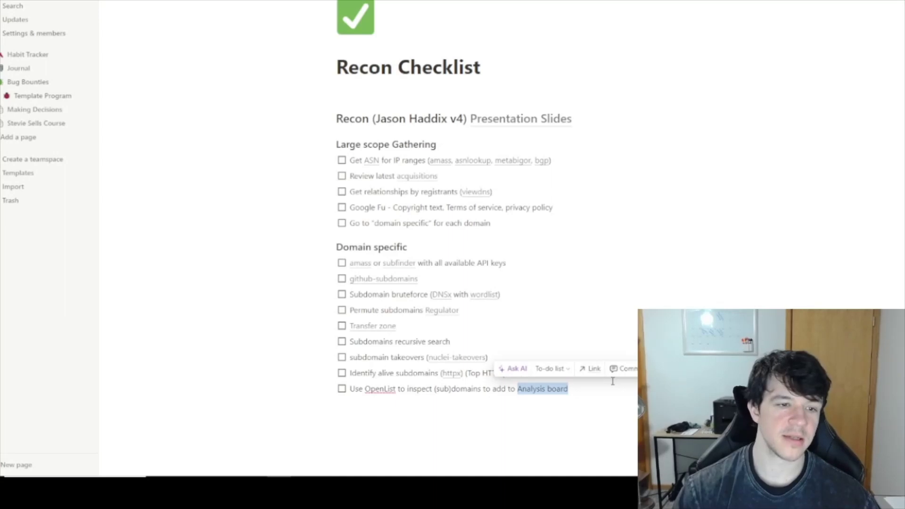
click(671, 306)
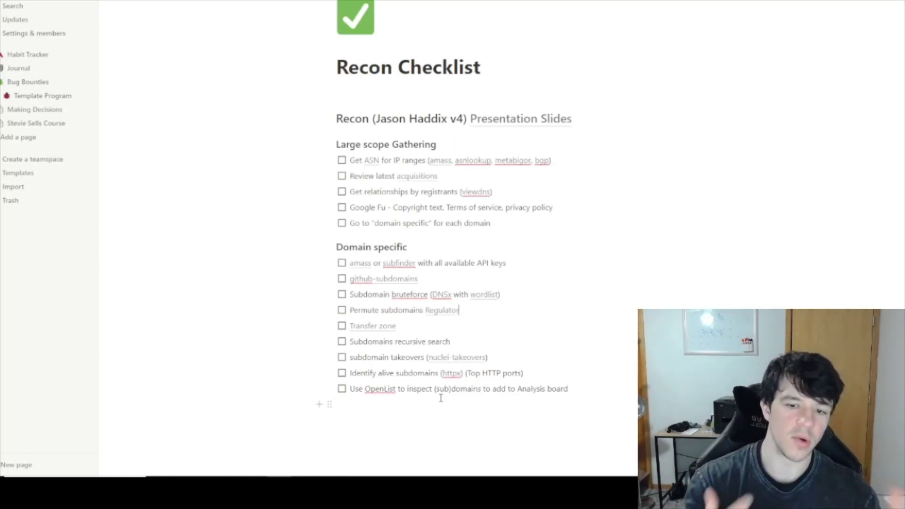
drag(517, 390, 583, 396)
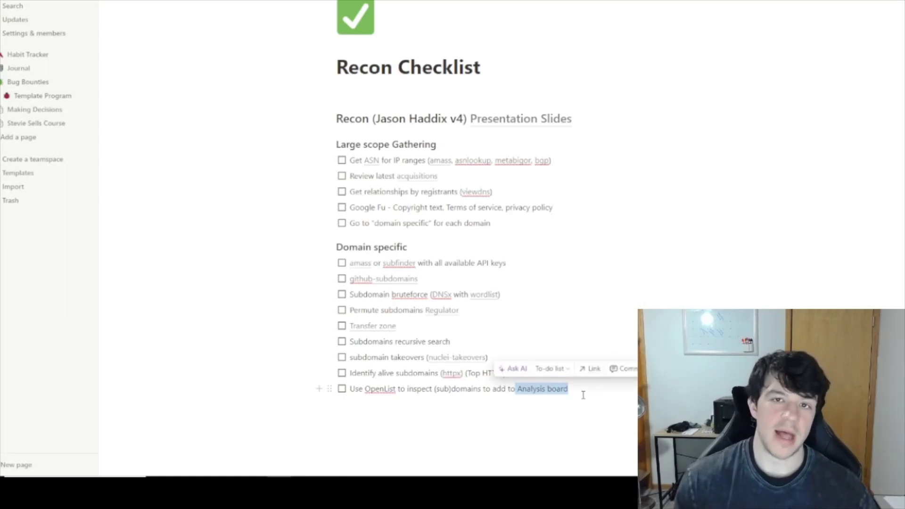
click(589, 405)
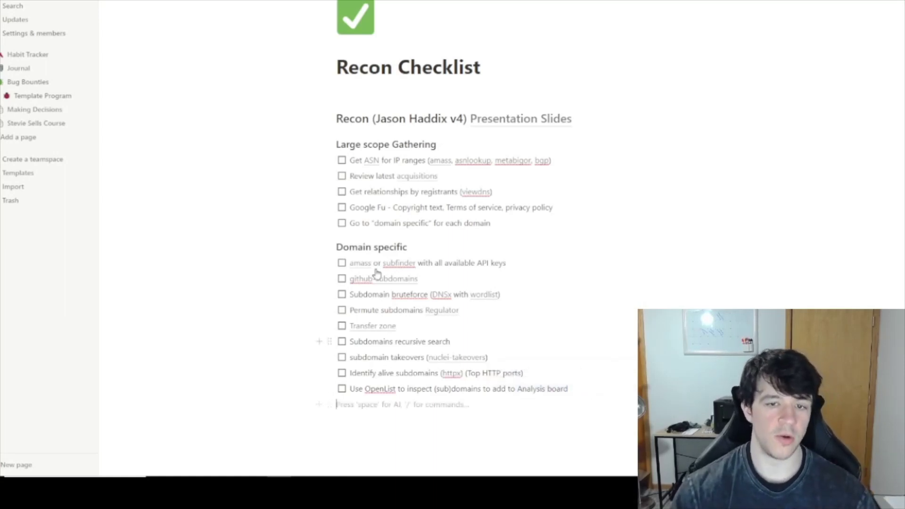
Go back from the Recon Checklist to Template Program and open the Example Domain page under App Analysis
click(242, 2)
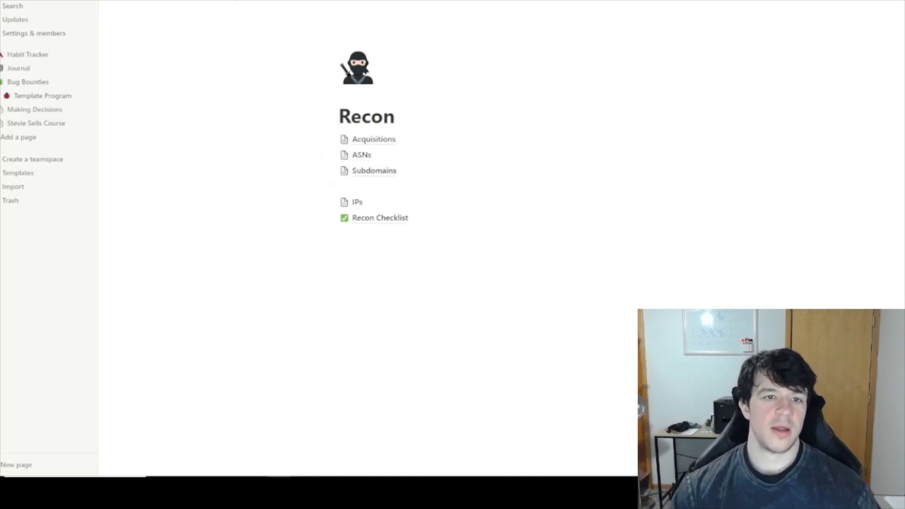
click(234, 2)
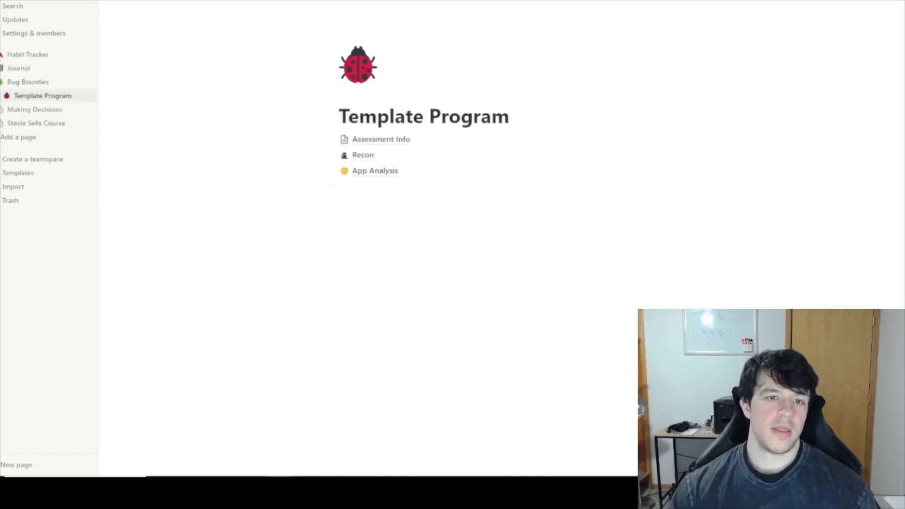
click(393, 178)
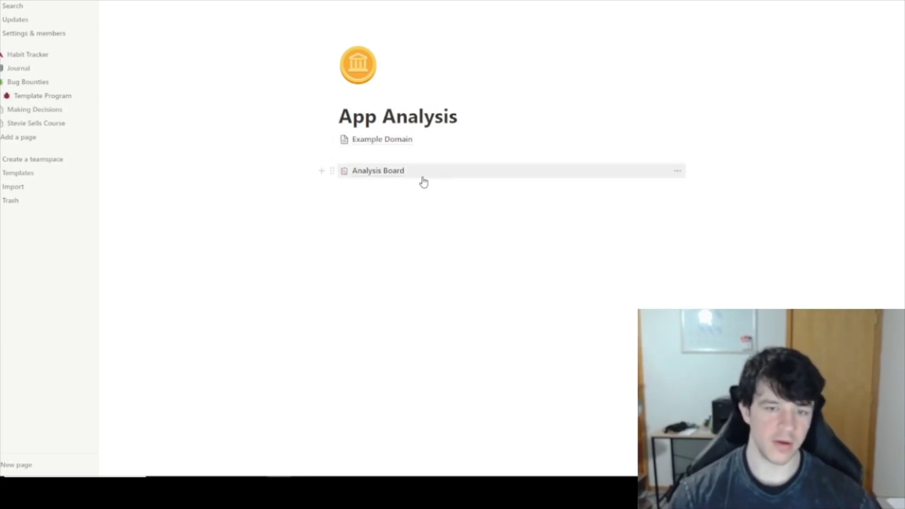
click(398, 142)
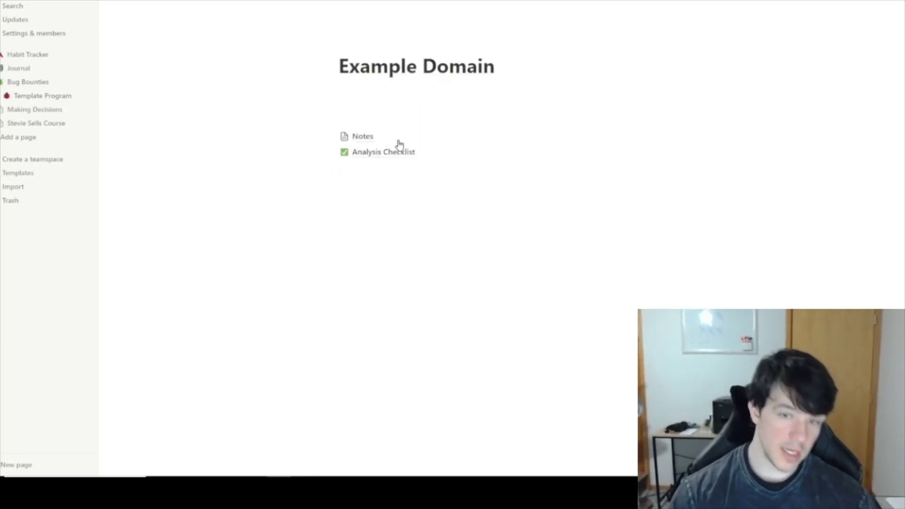
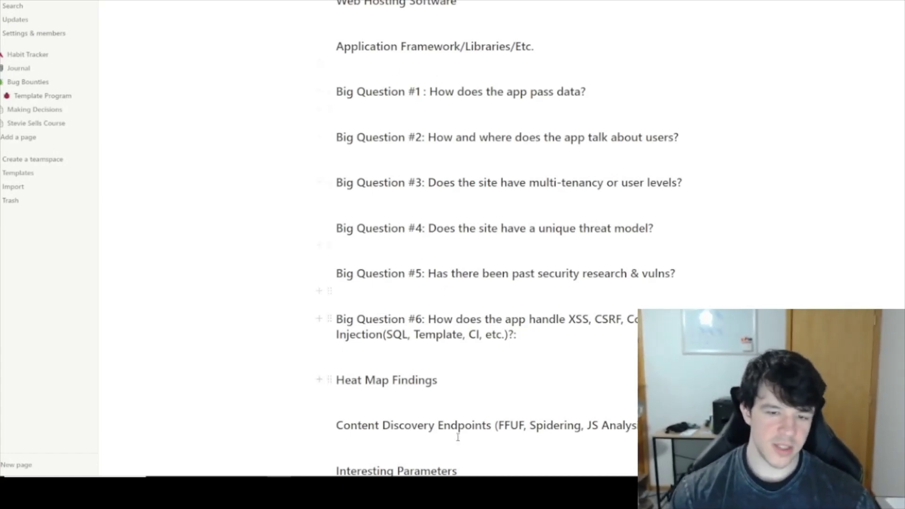
Examine the headings on Example Domain's Notes page, including Open Ports, the six Big Questions and Heat Map Findings
scroll(368, 368, down, 2)
scroll(404, 343, up, 5)
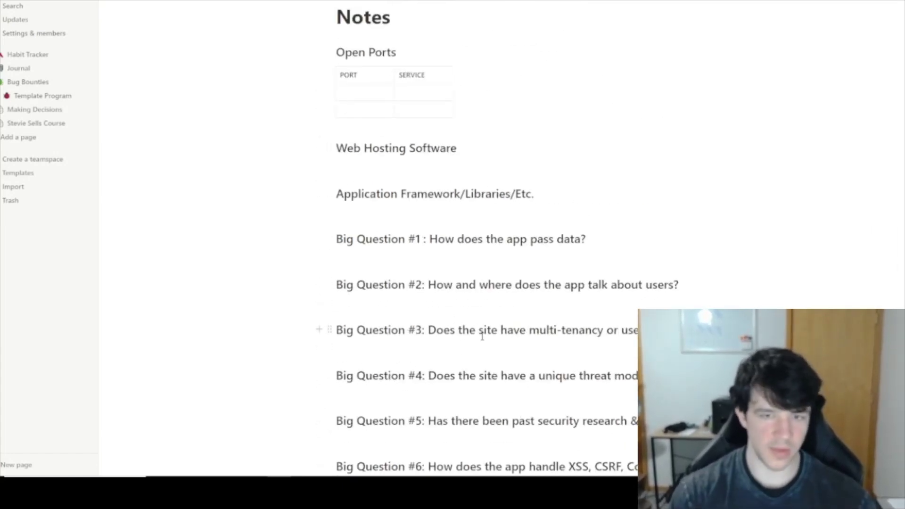
scroll(491, 255, down, 2)
scroll(450, 255, up, 3)
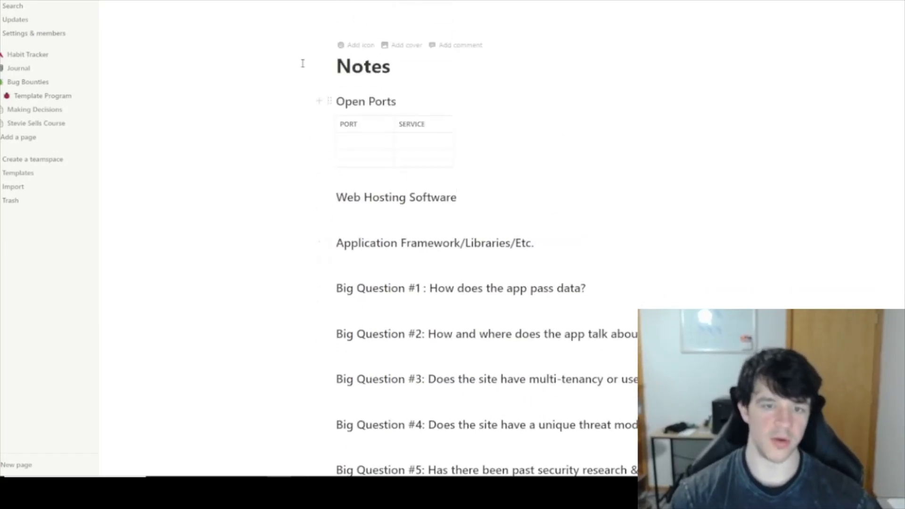
Go back from Notes to App Analysis and view the available actions for the Example Domain page
click(143, 4)
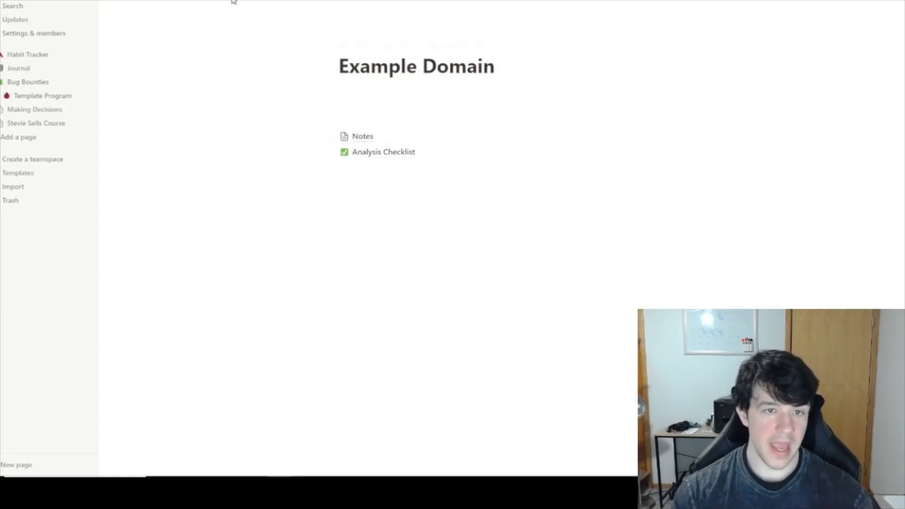
click(109, 3)
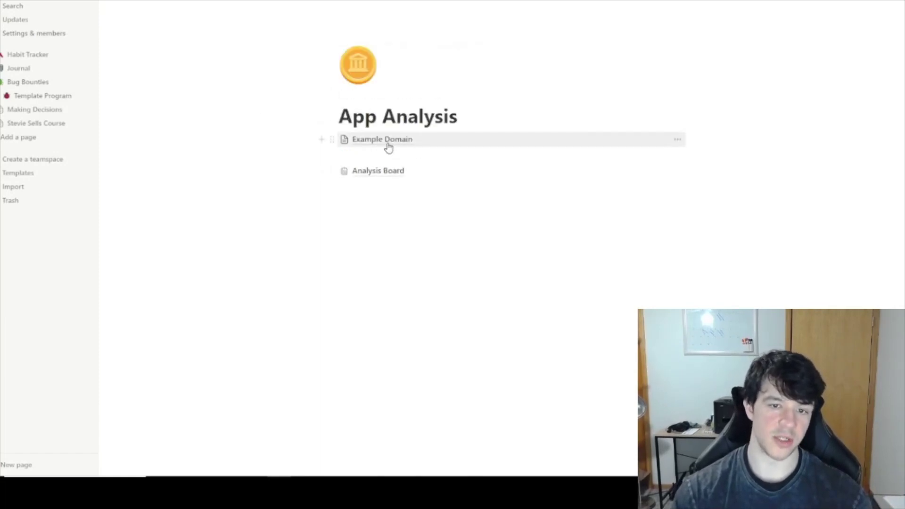
click(677, 139)
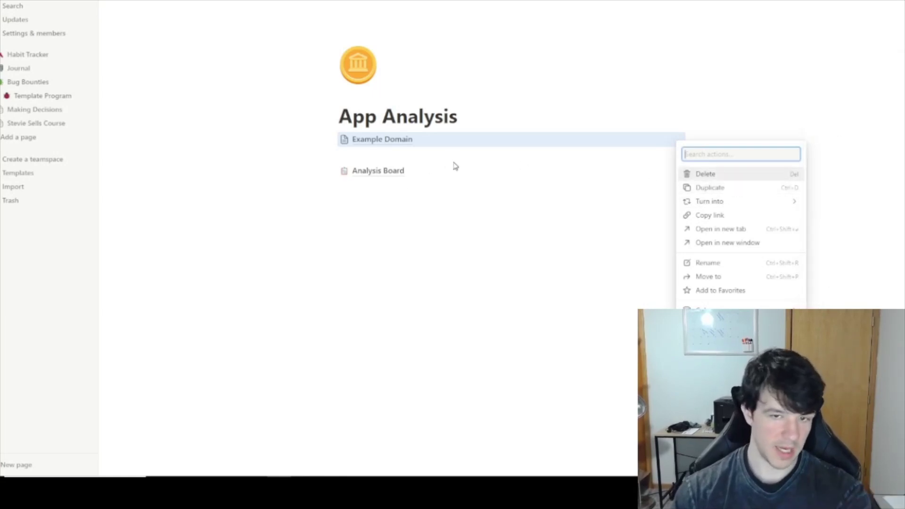
key(Escape)
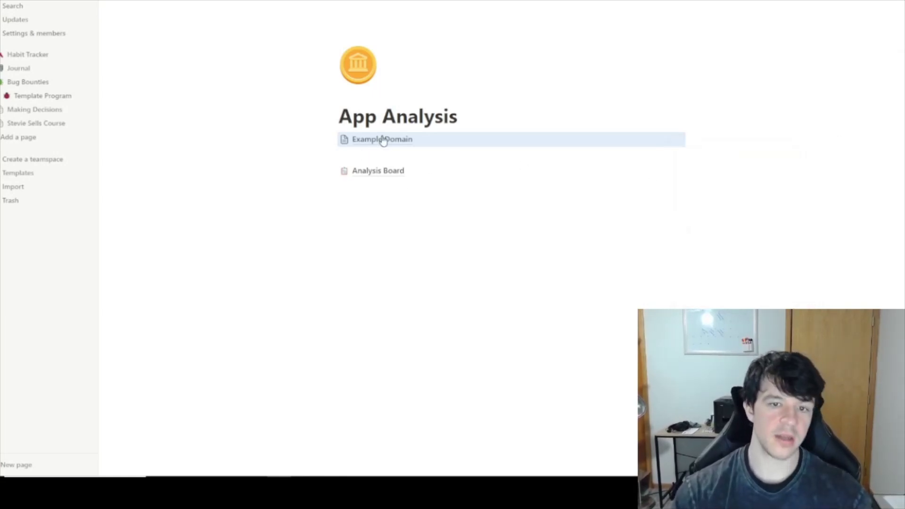
Open Example Domain's Analysis Checklist and examine the Initial Info Gathering and Analysis items
click(383, 140)
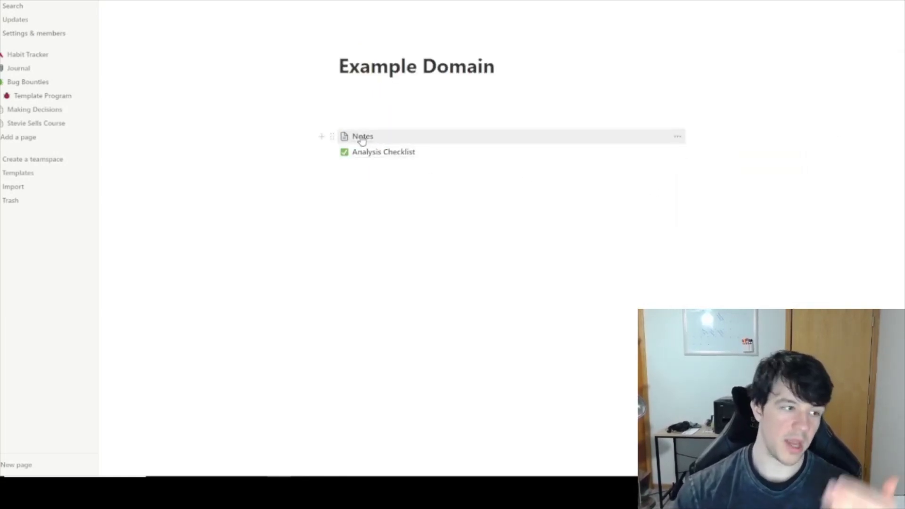
click(376, 151)
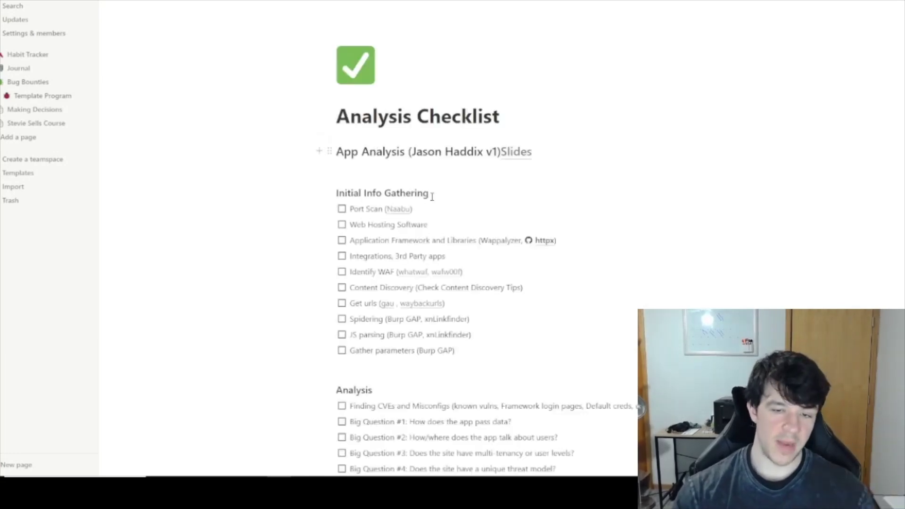
scroll(440, 214, down, 1)
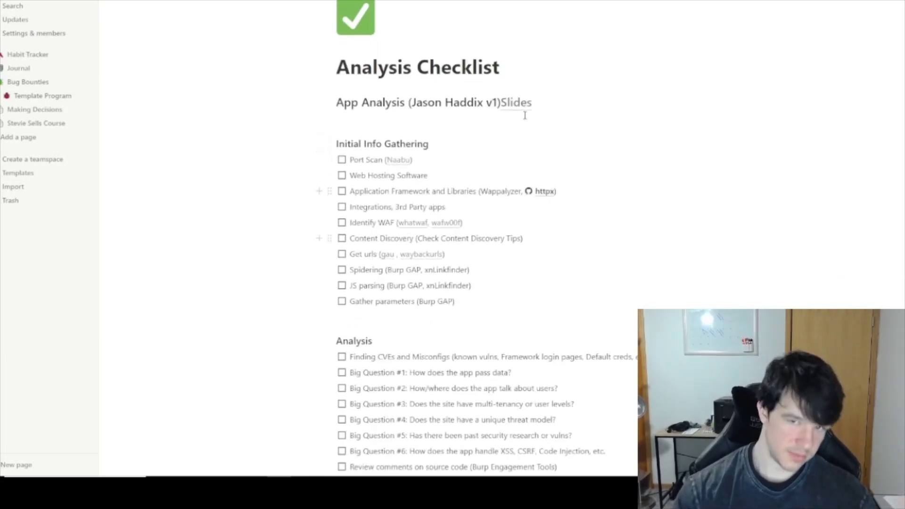
scroll(566, 161, down, 1)
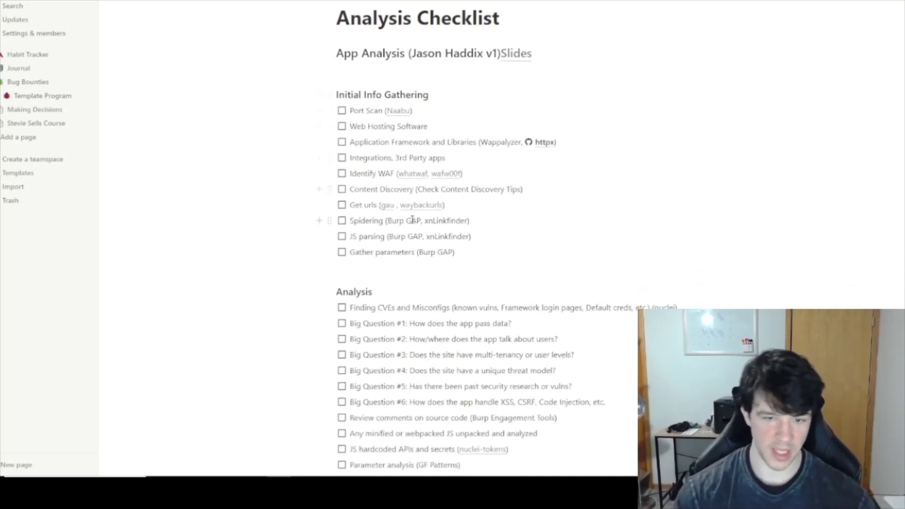
scroll(439, 208, down, 2)
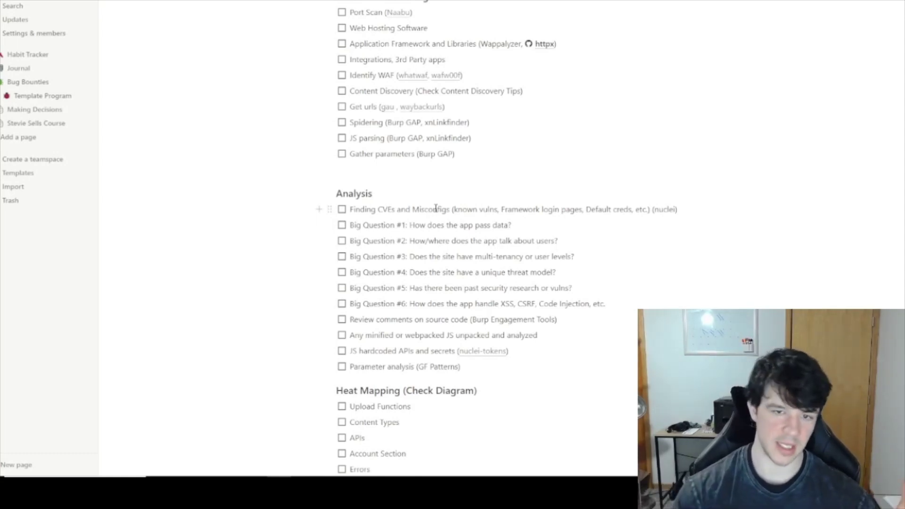
scroll(436, 208, up, 1)
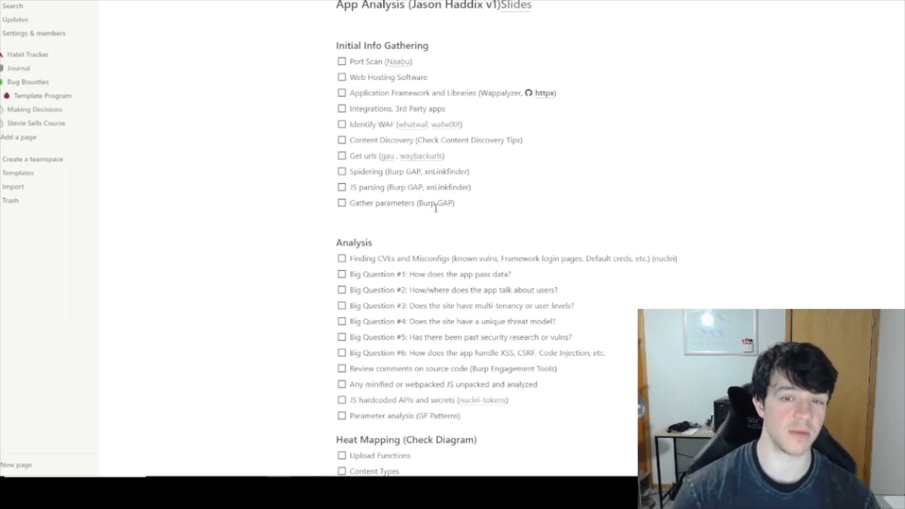
scroll(436, 208, down, 1)
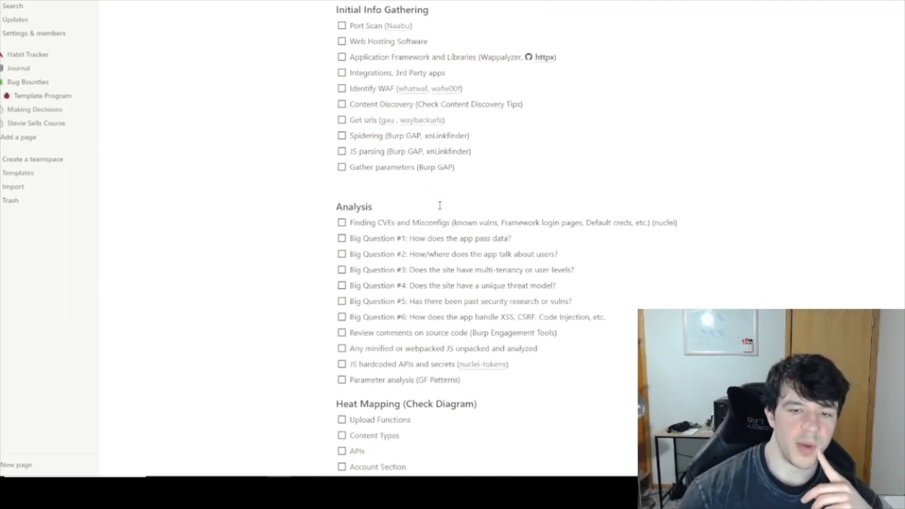
Highlight part of the "Finding CVEs and Misconfigs" item, clear the selection, and examine the Big Questions, Slides link and Heat Mapping items
drag(352, 222, 518, 220)
click(540, 257)
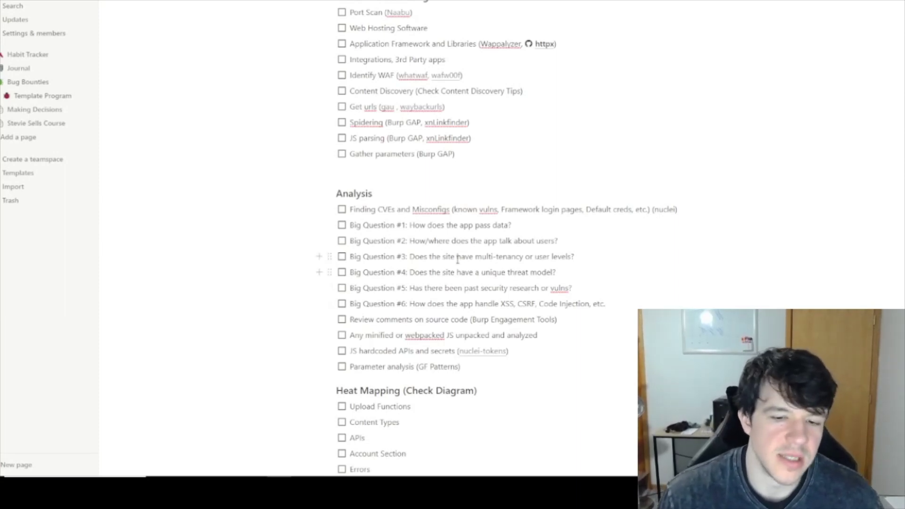
scroll(458, 264, down, 2)
scroll(440, 301, up, 1)
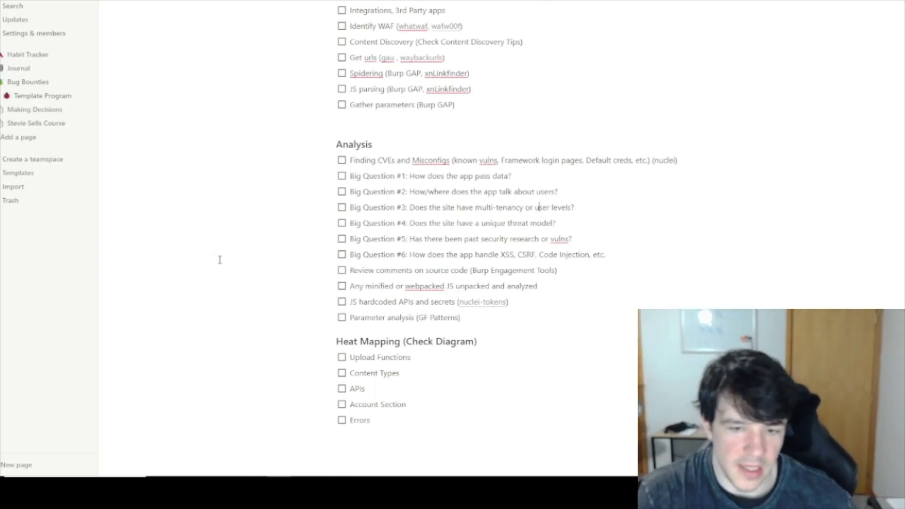
scroll(384, 324, up, 5)
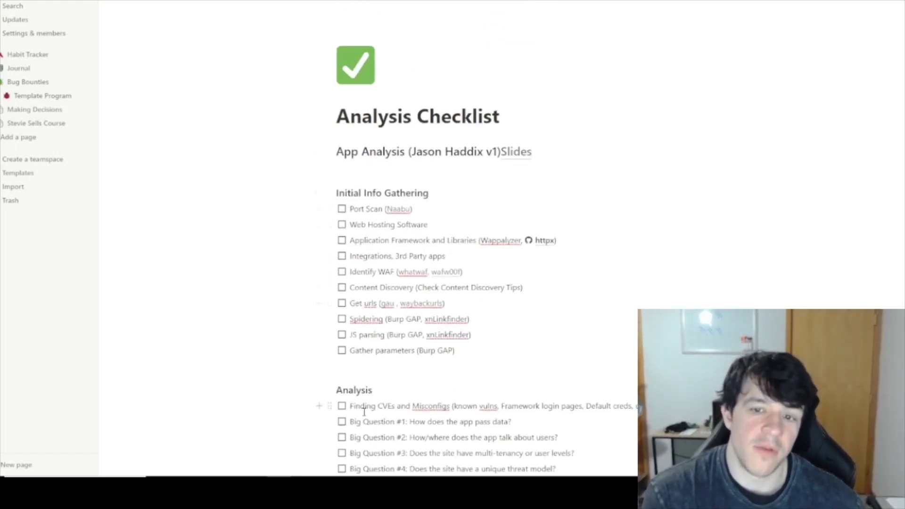
mouse_move(509, 157)
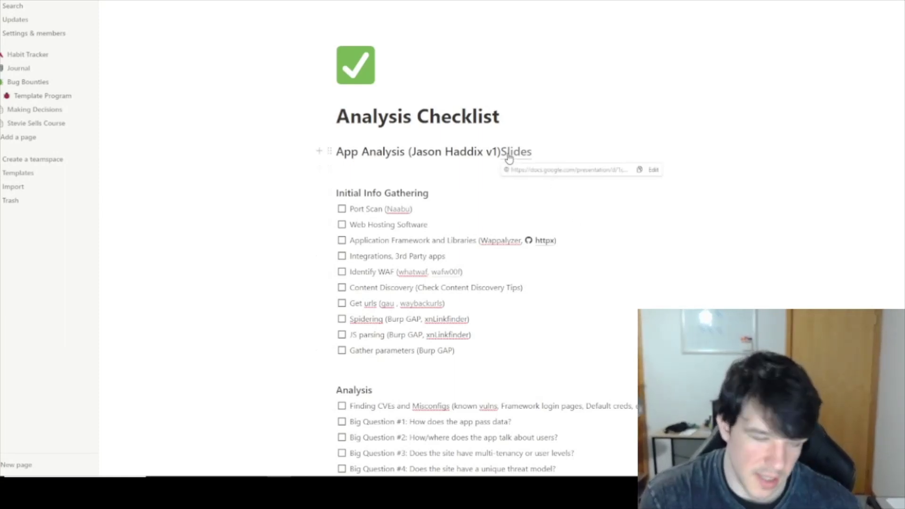
scroll(463, 251, down, 4)
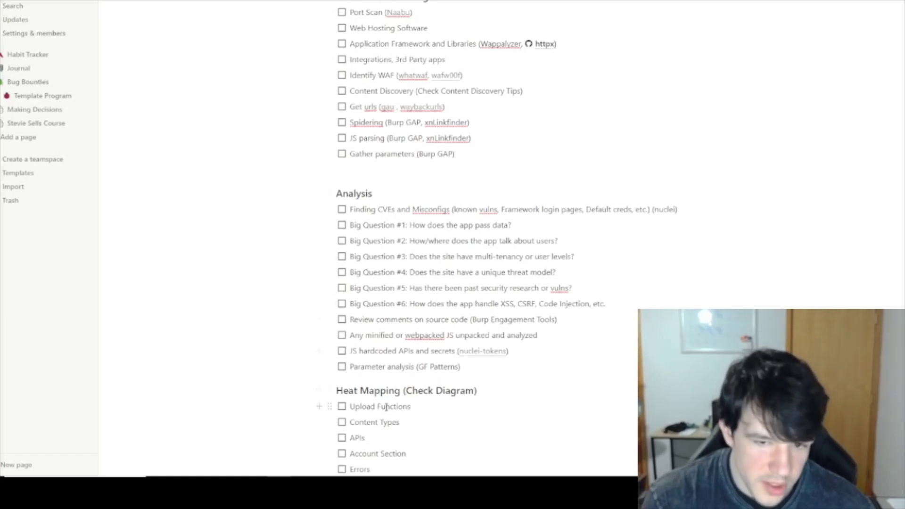
scroll(383, 403, down, 2)
Revisit Example Domain's Notes page, return to App Analysis and open the Analysis Board
click(248, 3)
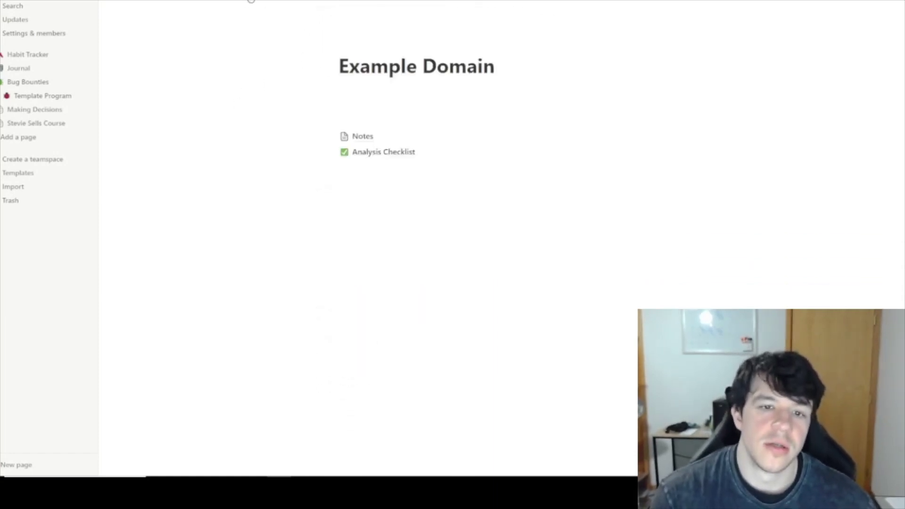
click(362, 143)
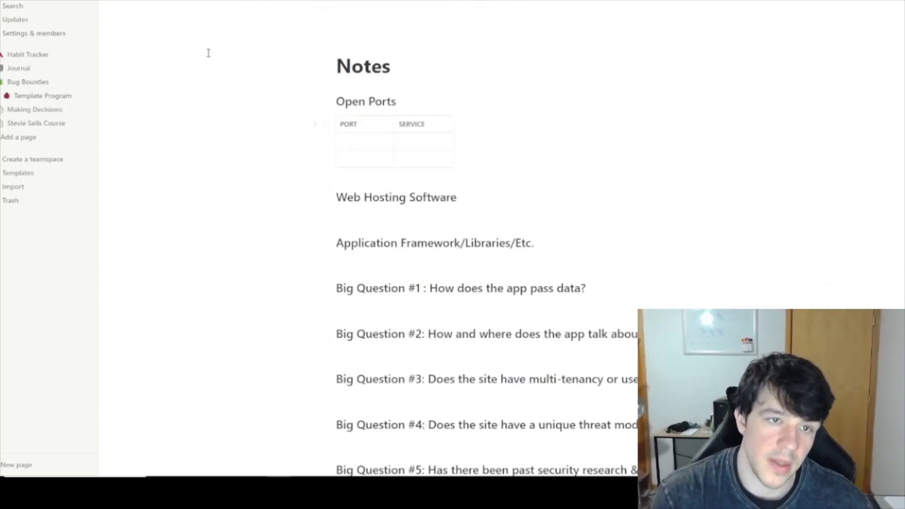
click(229, 2)
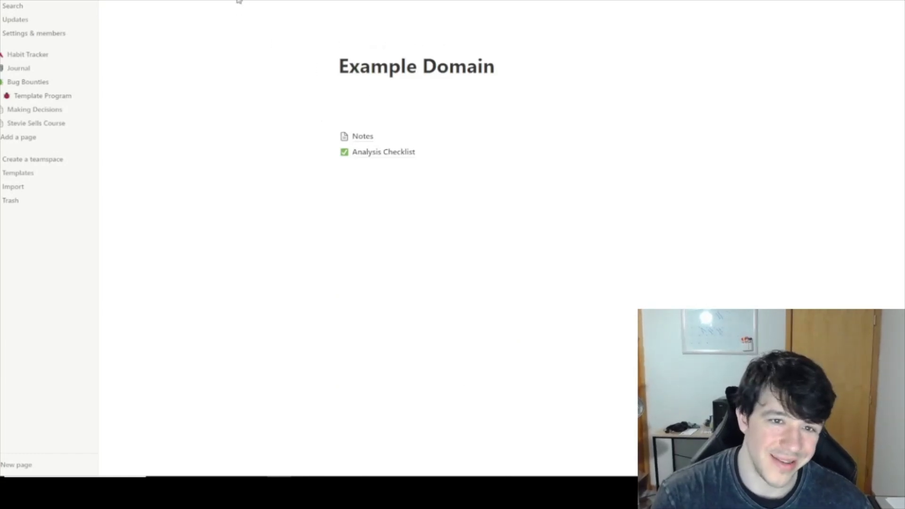
click(236, 2)
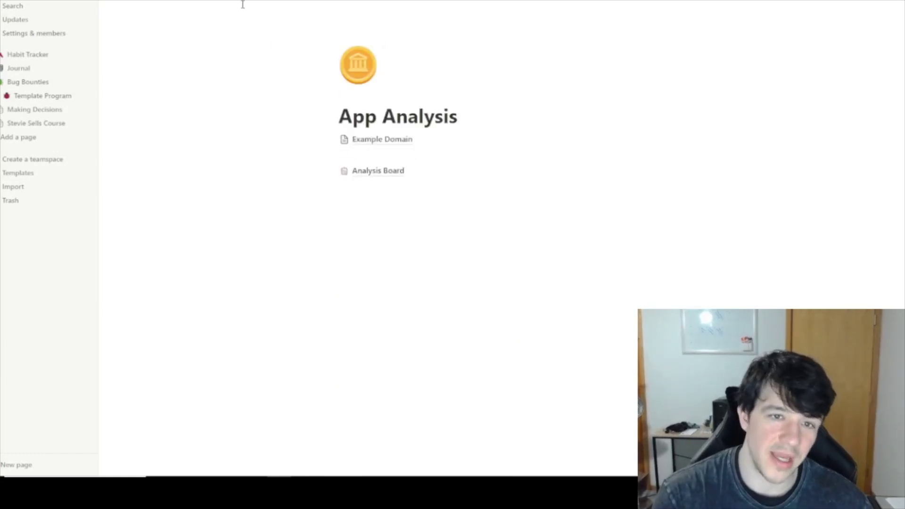
click(369, 171)
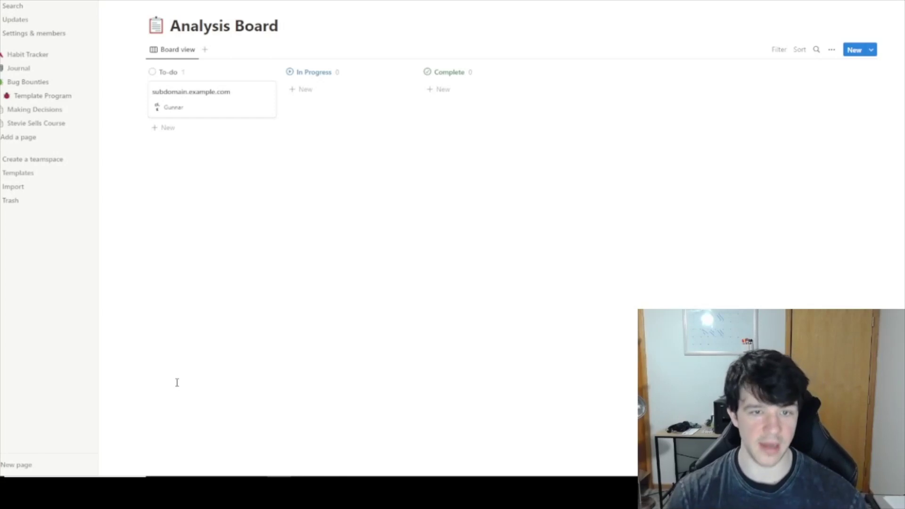
Move the subdomain.example.com card from To-do to In Progress, on to Complete, and back to To-do
drag(214, 97, 333, 104)
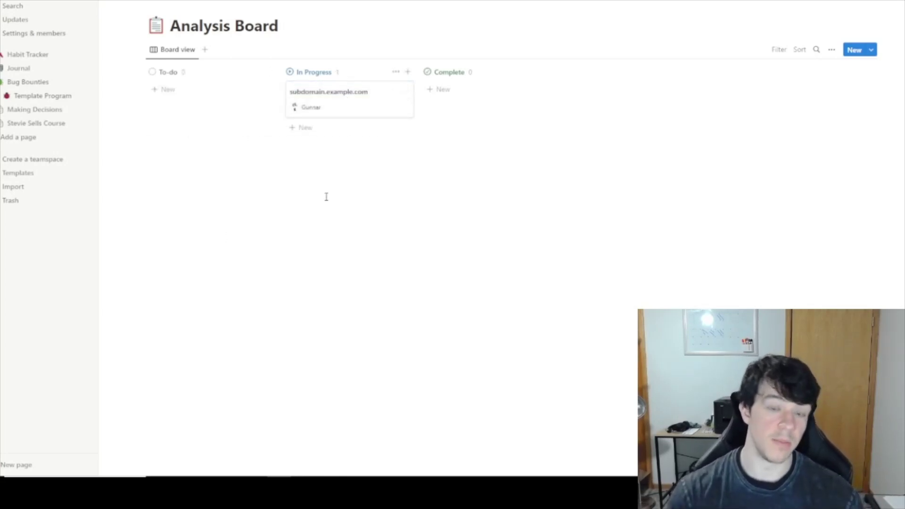
drag(355, 108, 485, 90)
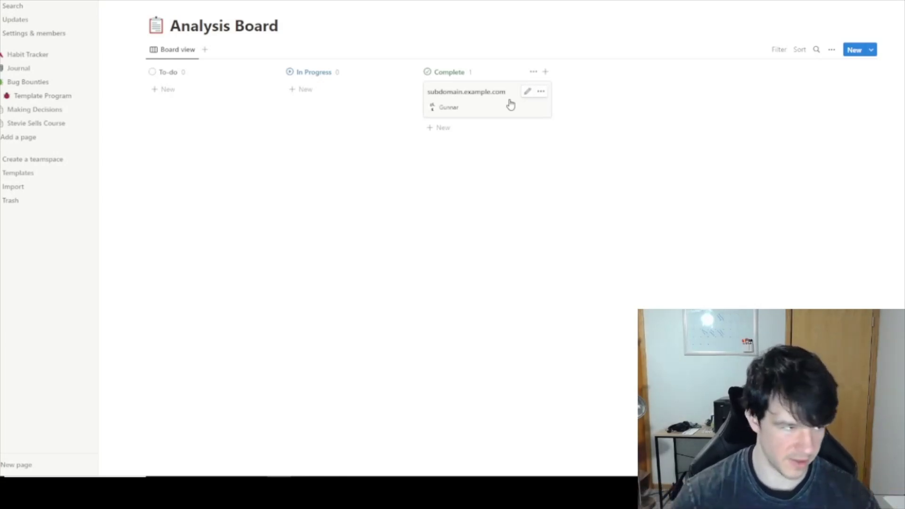
drag(511, 104, 202, 107)
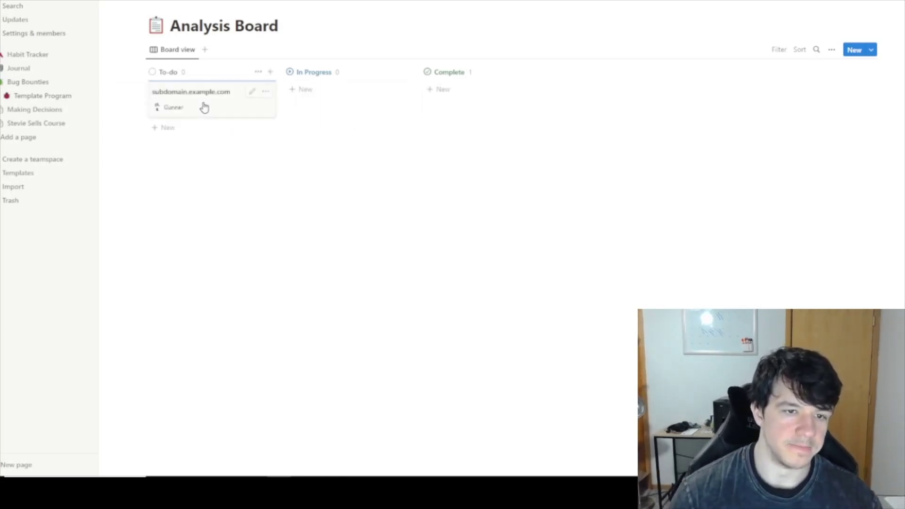
Leave the Analysis Board, revisit App Analysis from Template Program, and return to Template Program to open its Recon page
click(250, 2)
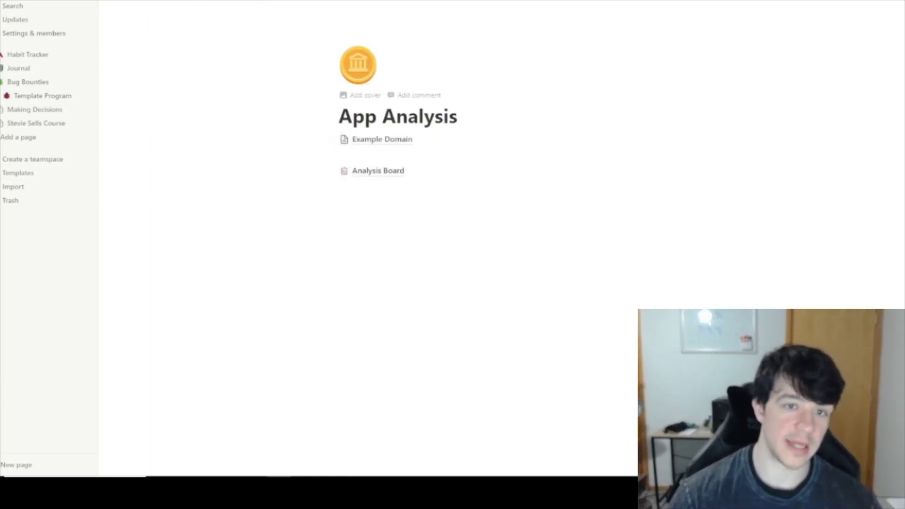
click(43, 96)
click(389, 173)
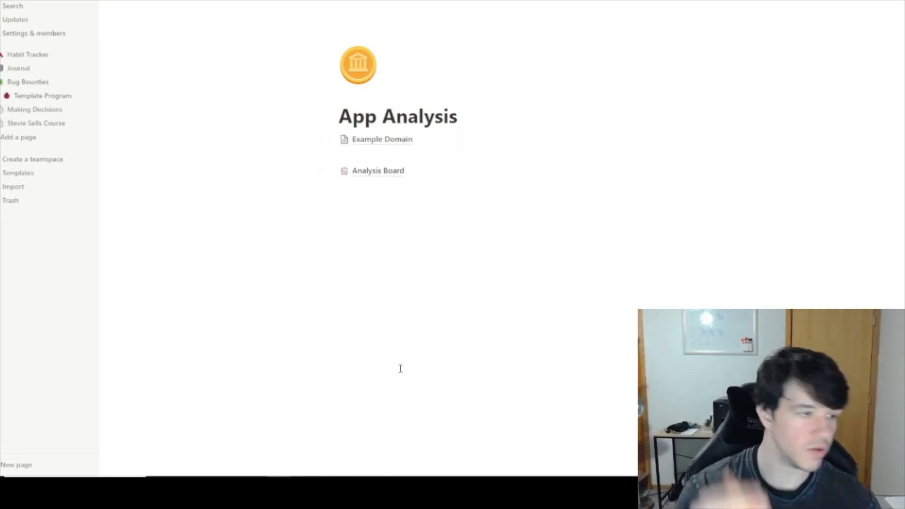
click(254, 8)
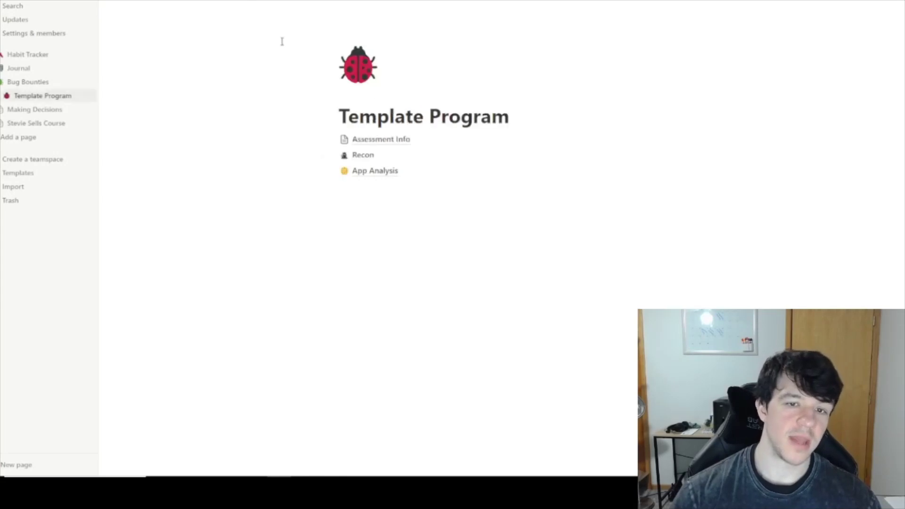
click(368, 154)
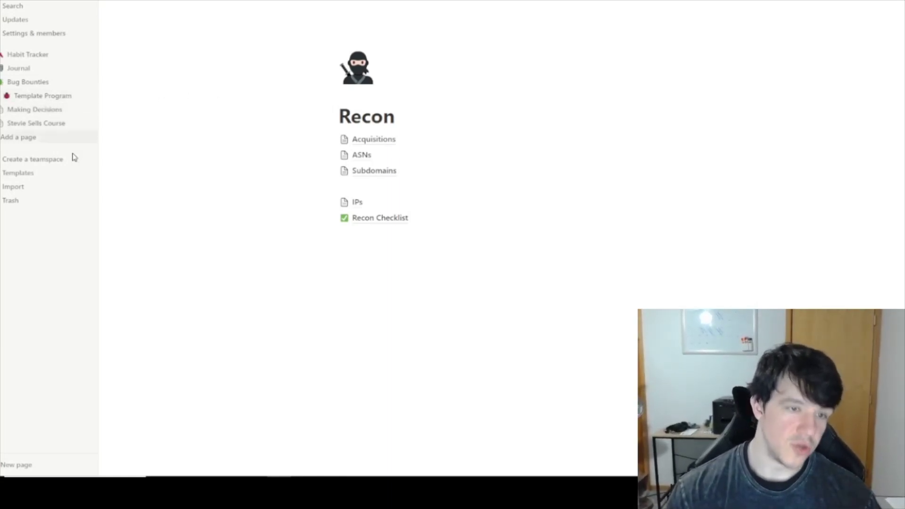
Duplicate the Template Program page under Bug Bounties and expand the original's subpages, opening App Analysis
click(75, 96)
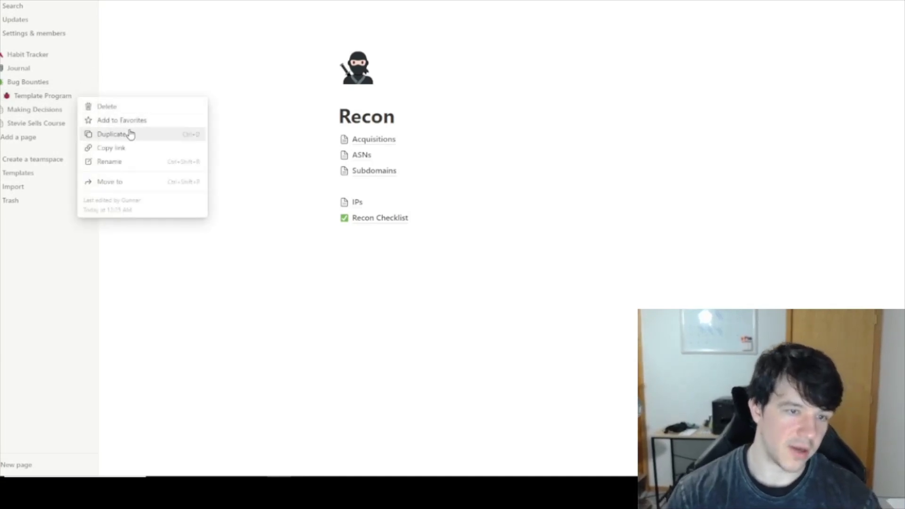
click(52, 122)
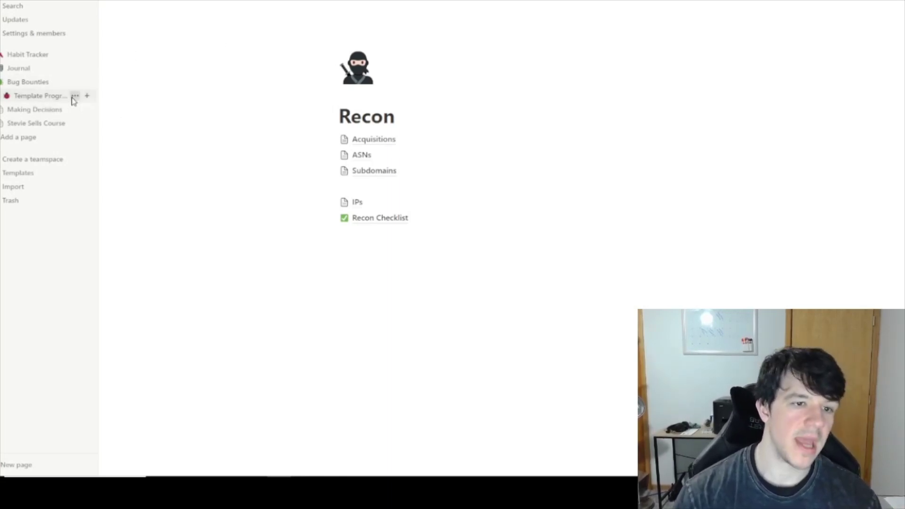
click(75, 96)
click(232, 135)
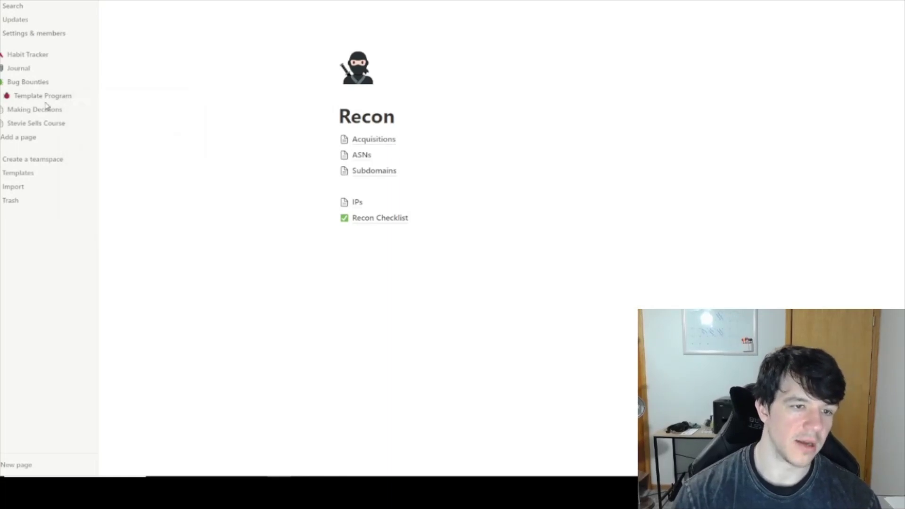
click(7, 95)
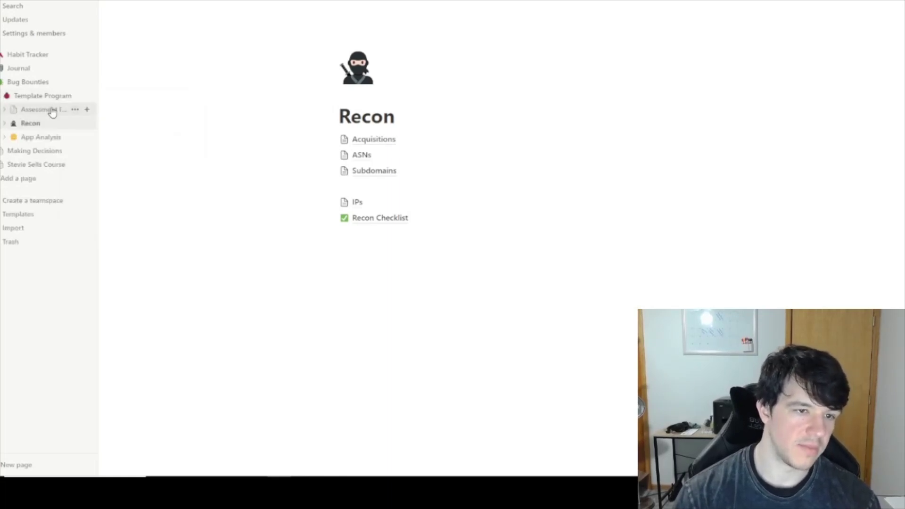
click(38, 138)
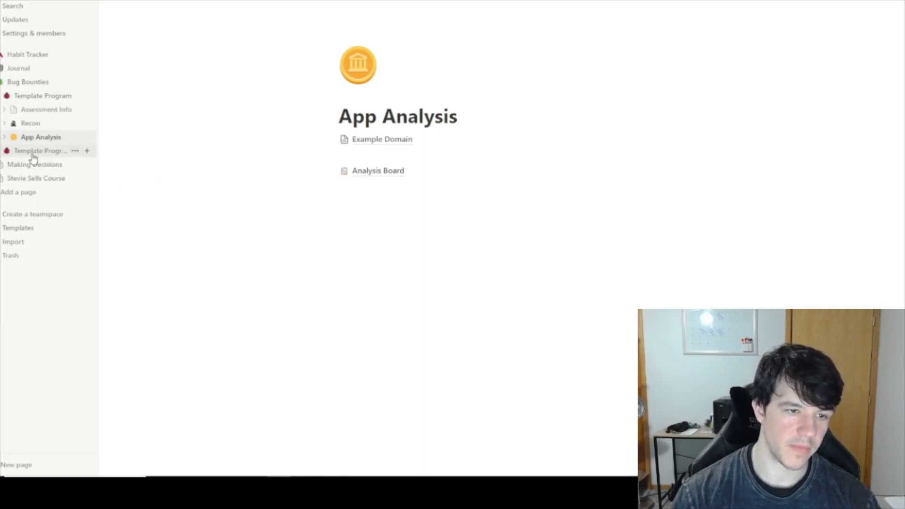
Open the duplicated Template Program page and rename it "new Program"
click(34, 151)
click(554, 118)
drag(555, 117, 339, 115)
text(new Program)
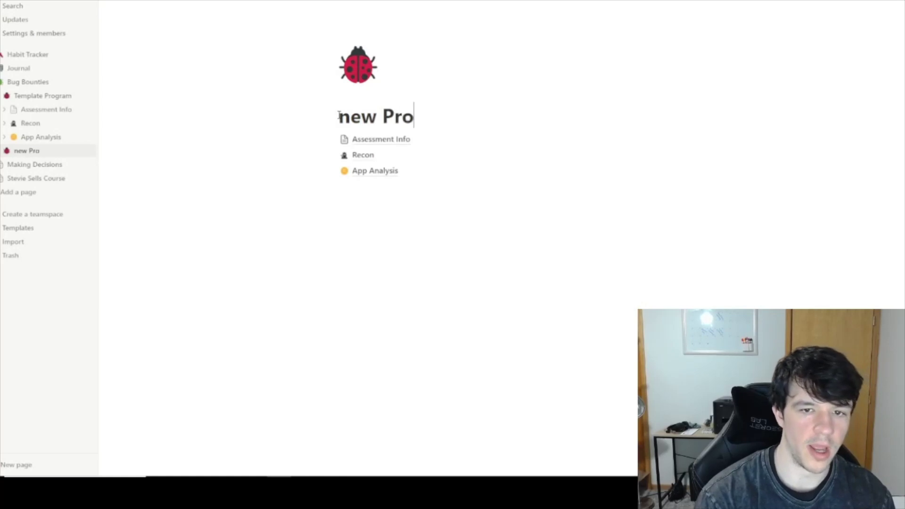
click(290, 283)
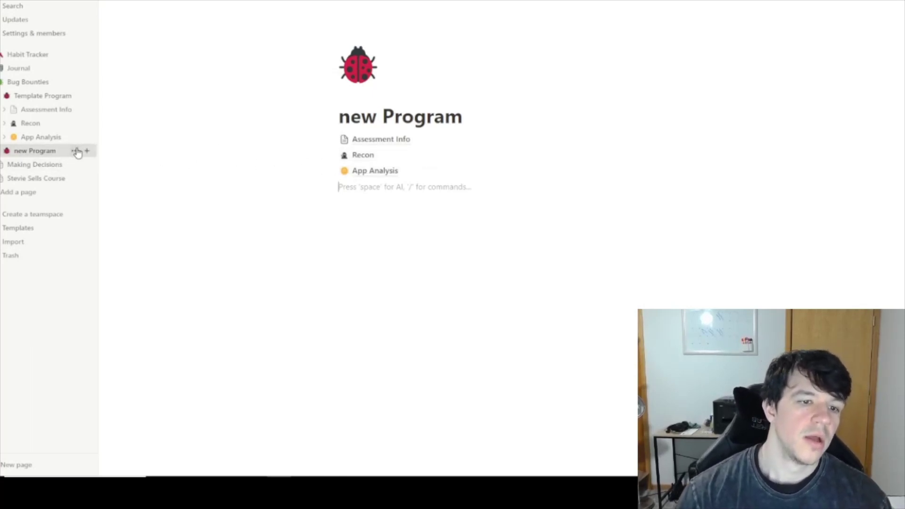
Delete the "new Program" page from Bug Bounties and open App Analysis under Template Program
click(76, 150)
click(119, 162)
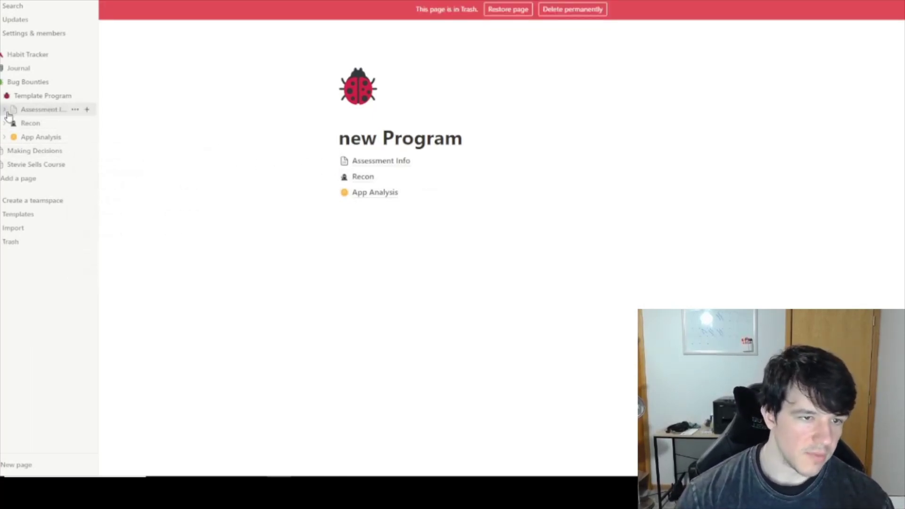
click(34, 137)
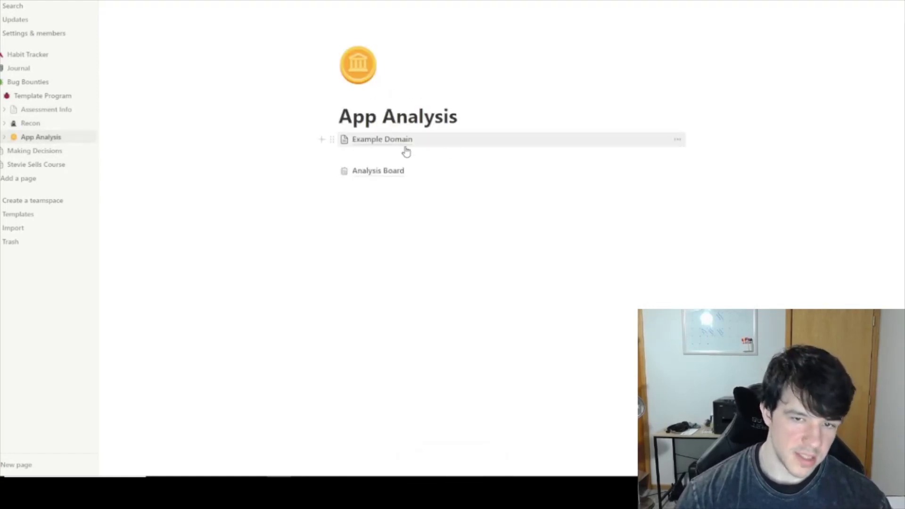
Duplicate the Example Domain page within App Analysis and open the Analysis Checklist inside the copy
click(677, 139)
click(707, 187)
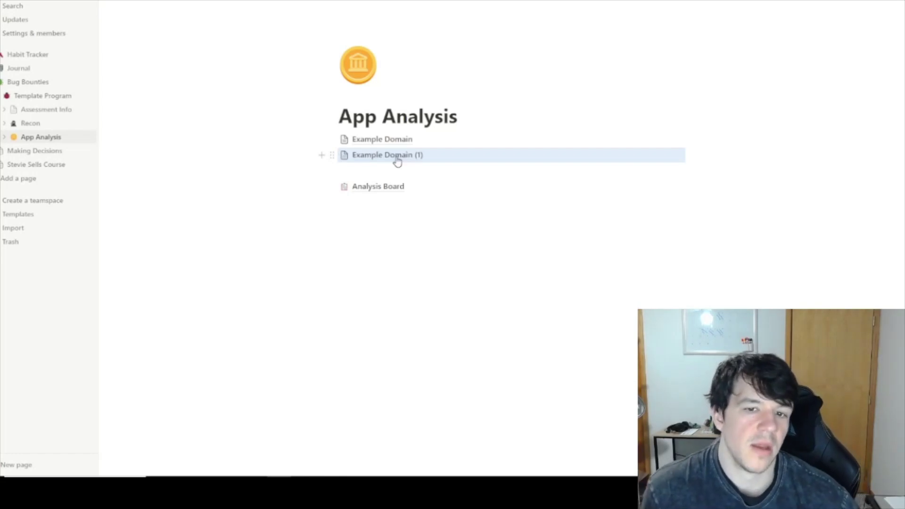
click(429, 160)
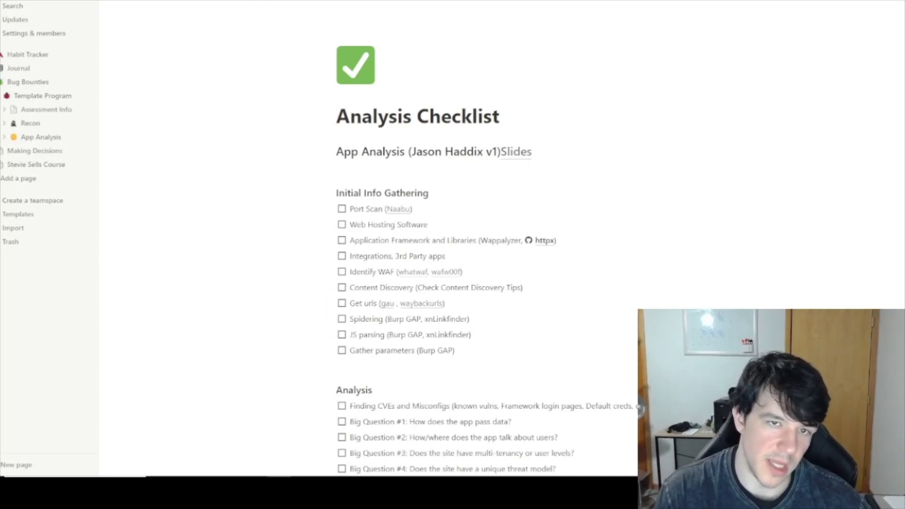
Return from the Analysis Checklist to App Analysis and delete the duplicated Example Domain page
key(alt+Left)
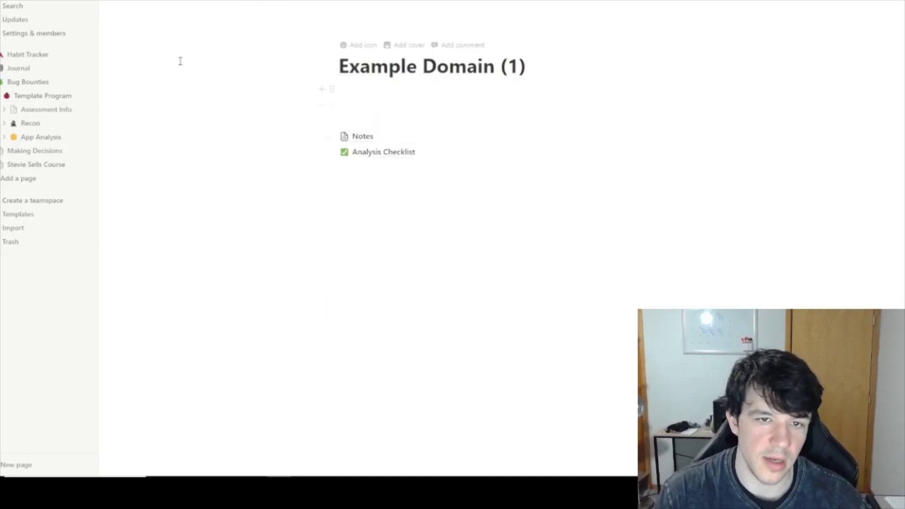
key(alt+Left)
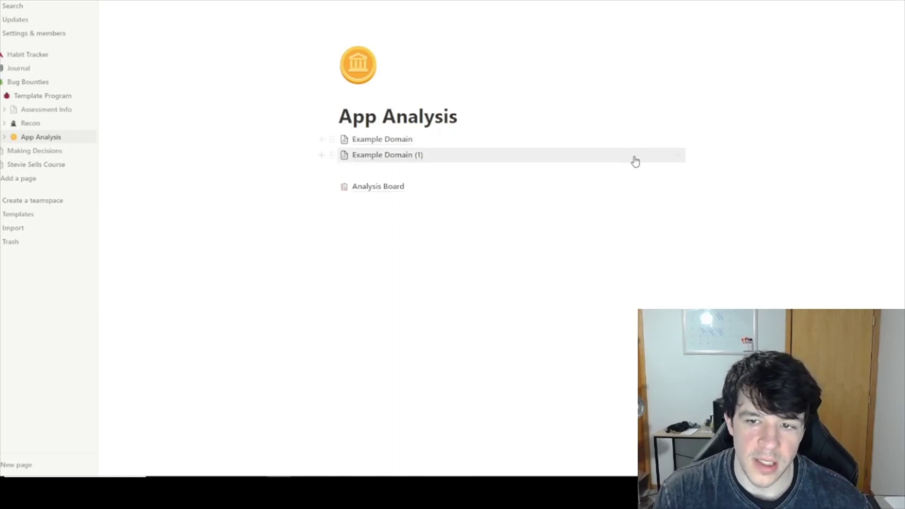
click(677, 158)
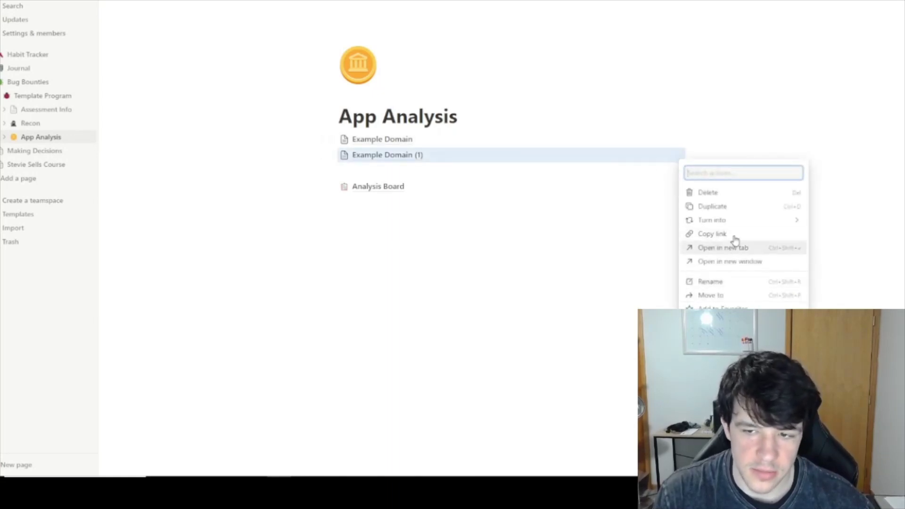
click(725, 197)
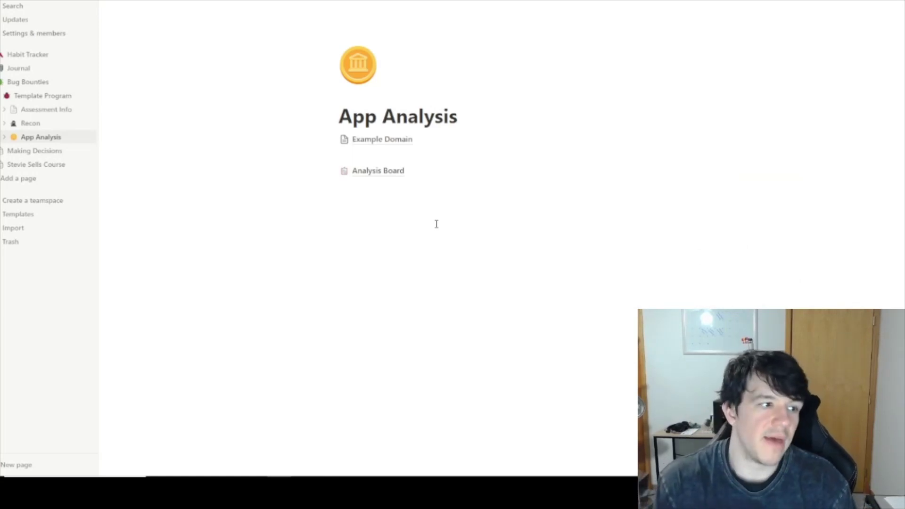